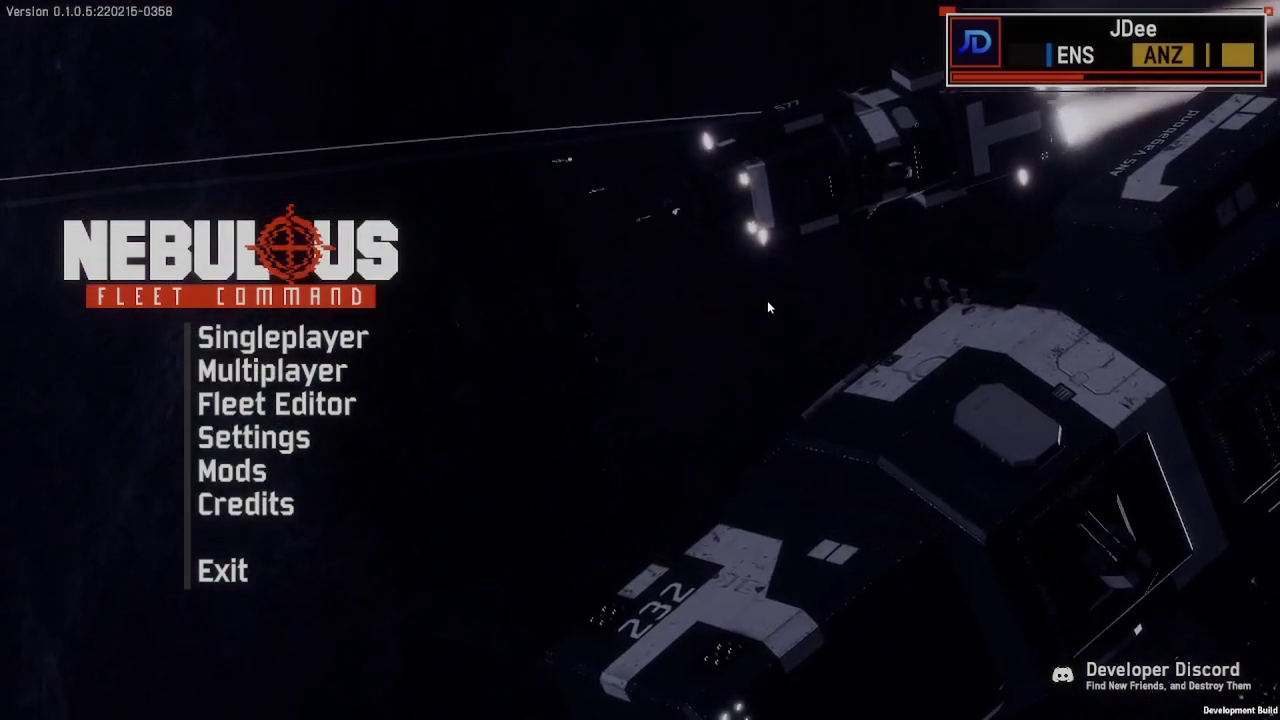
Step: Set the primary hull colour to a brighter gold in the player profile
click(1114, 60)
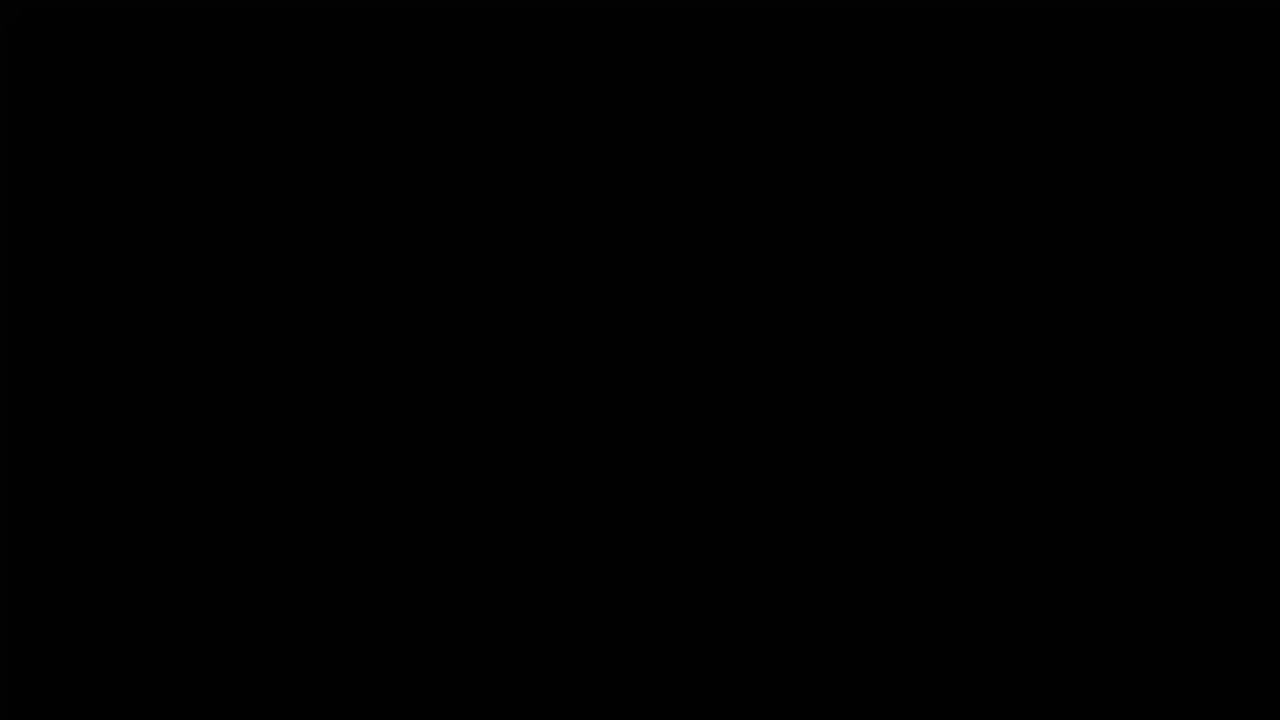
click(811, 286)
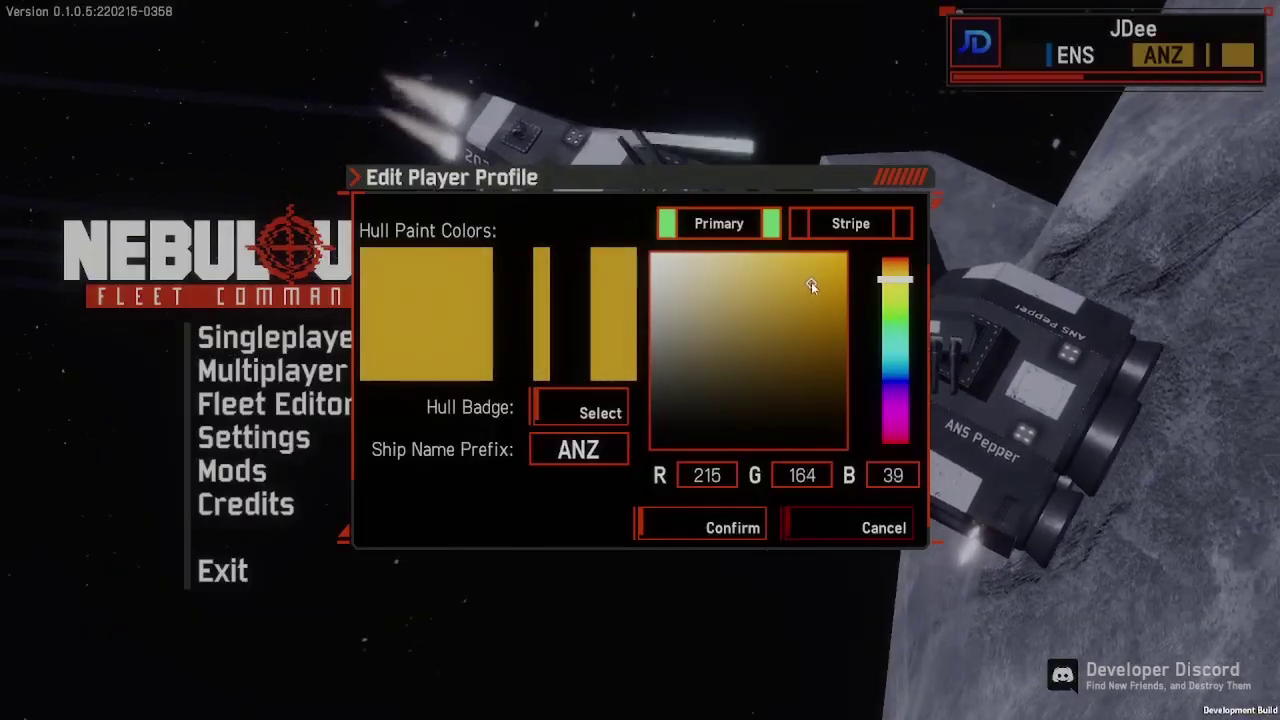
mouse_move(811, 282)
mouse_down()
mouse_move(754, 274)
mouse_move(816, 295)
mouse_move(804, 284)
mouse_move(831, 345)
mouse_move(810, 303)
mouse_up()
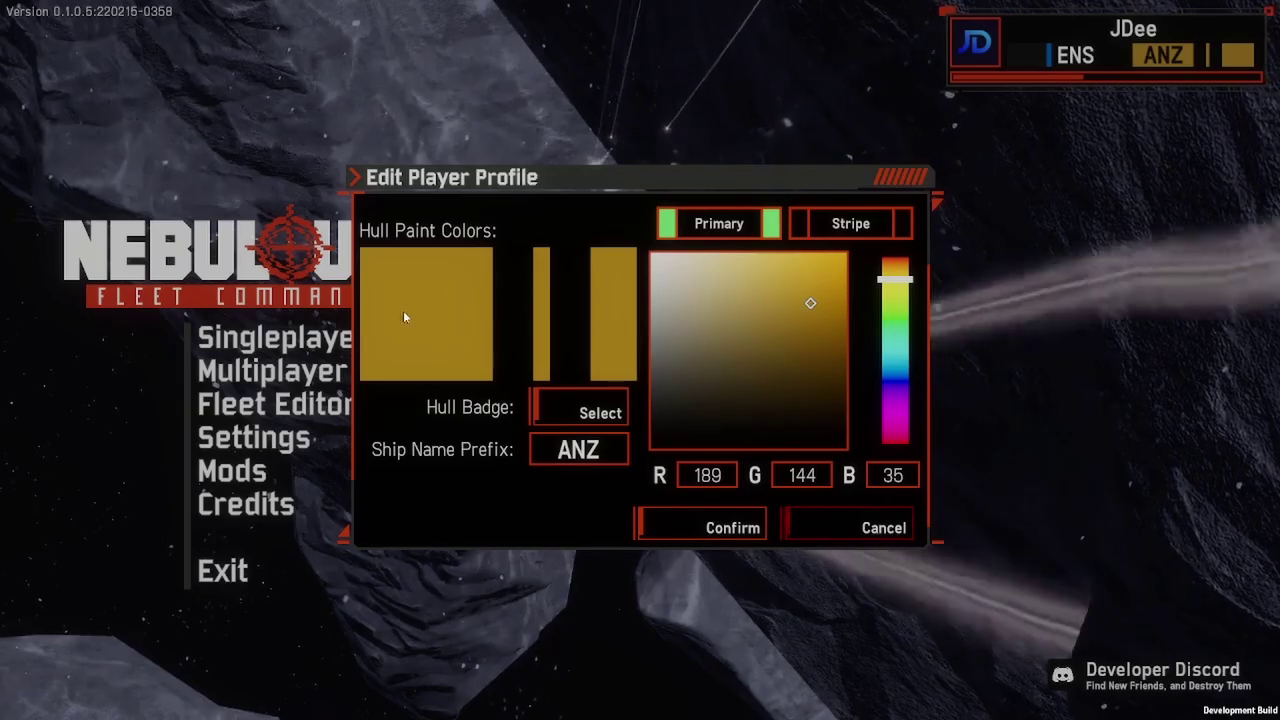
Step: Change the hull stripe colour to black and try editing the ANZ ship name prefix
click(851, 223)
click(748, 306)
mouse_move(748, 306)
mouse_down()
mouse_move(828, 265)
mouse_move(760, 314)
mouse_move(650, 449)
mouse_up()
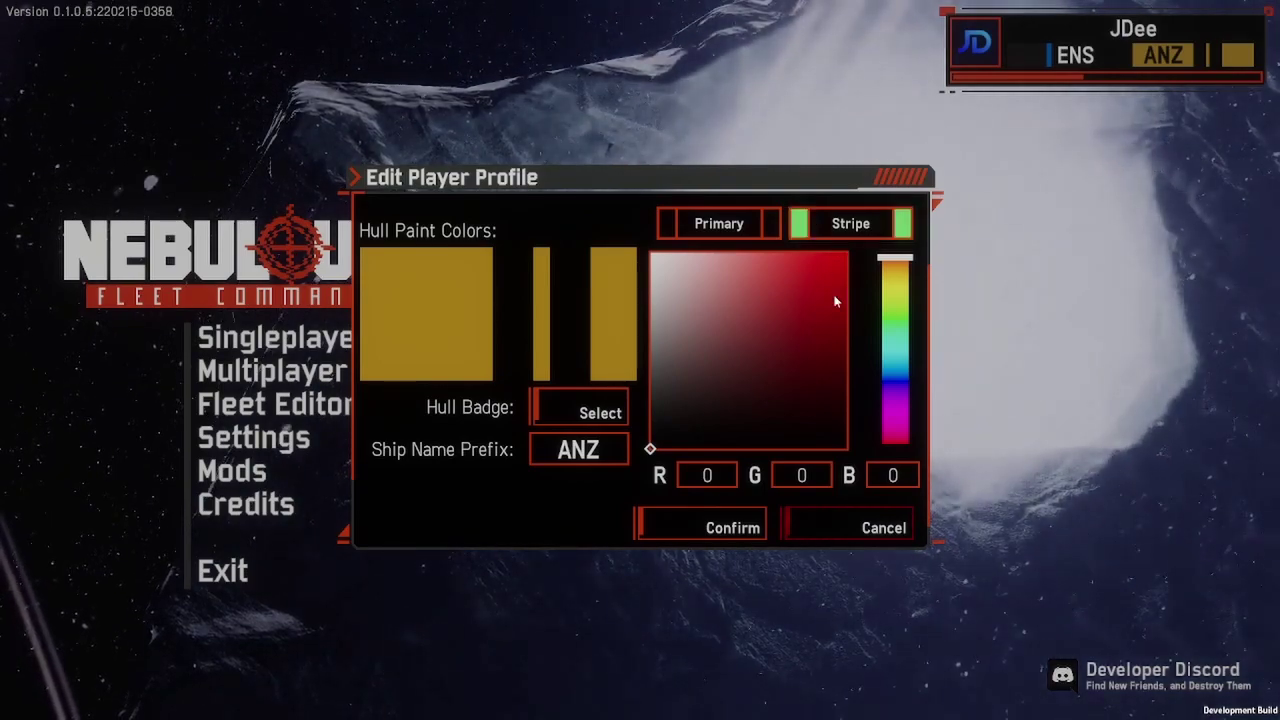
click(603, 456)
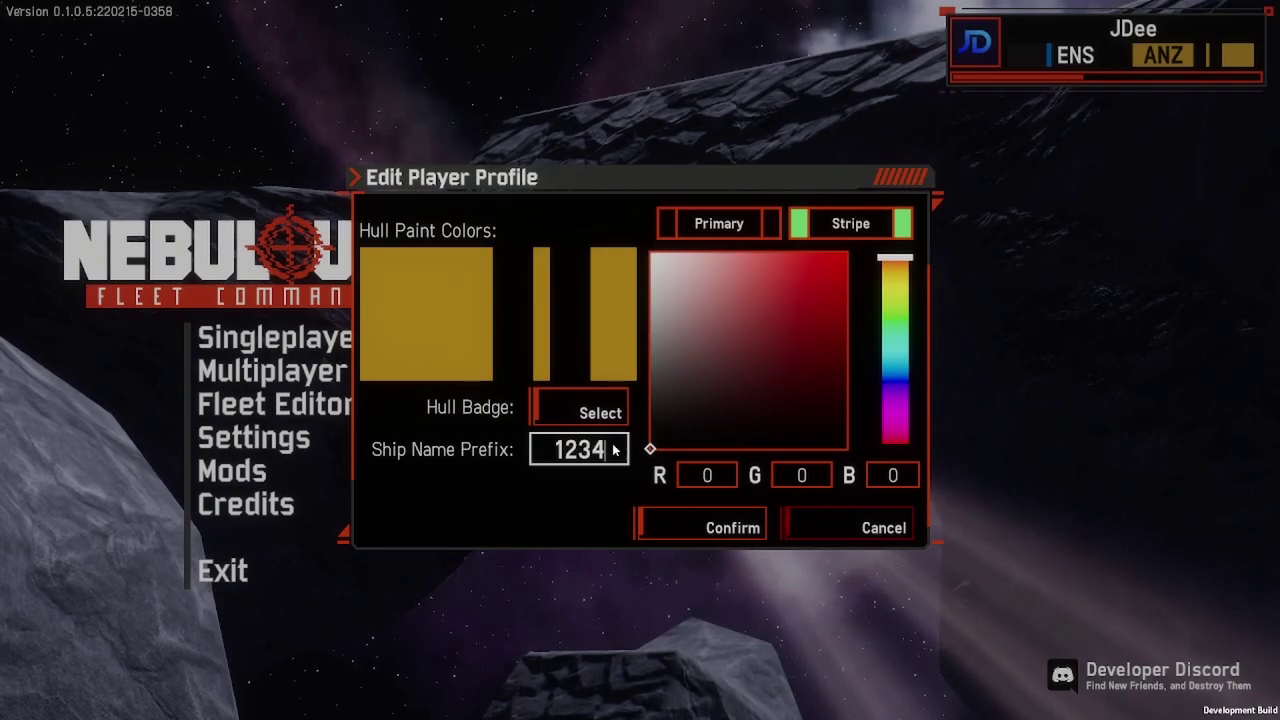
key(BackSpace)
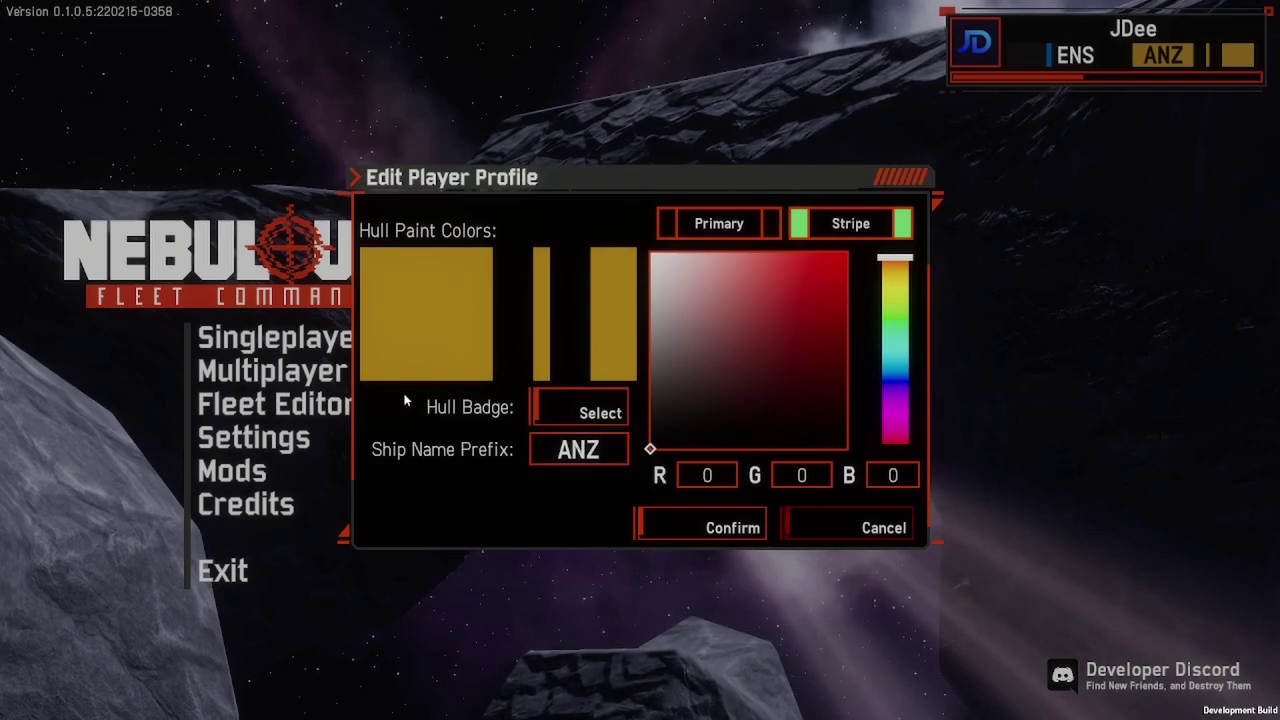
Step: Browse the built-in hull badges without choosing one, then go to the Canva home tab
click(563, 412)
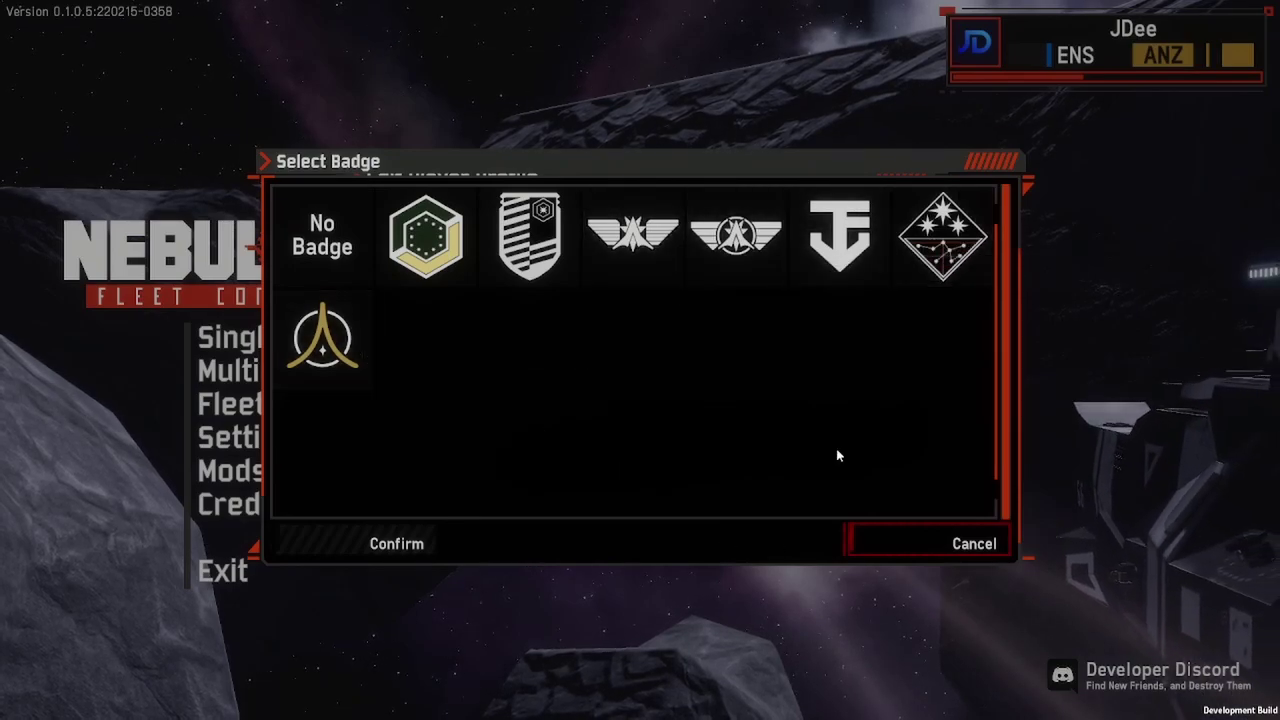
click(922, 547)
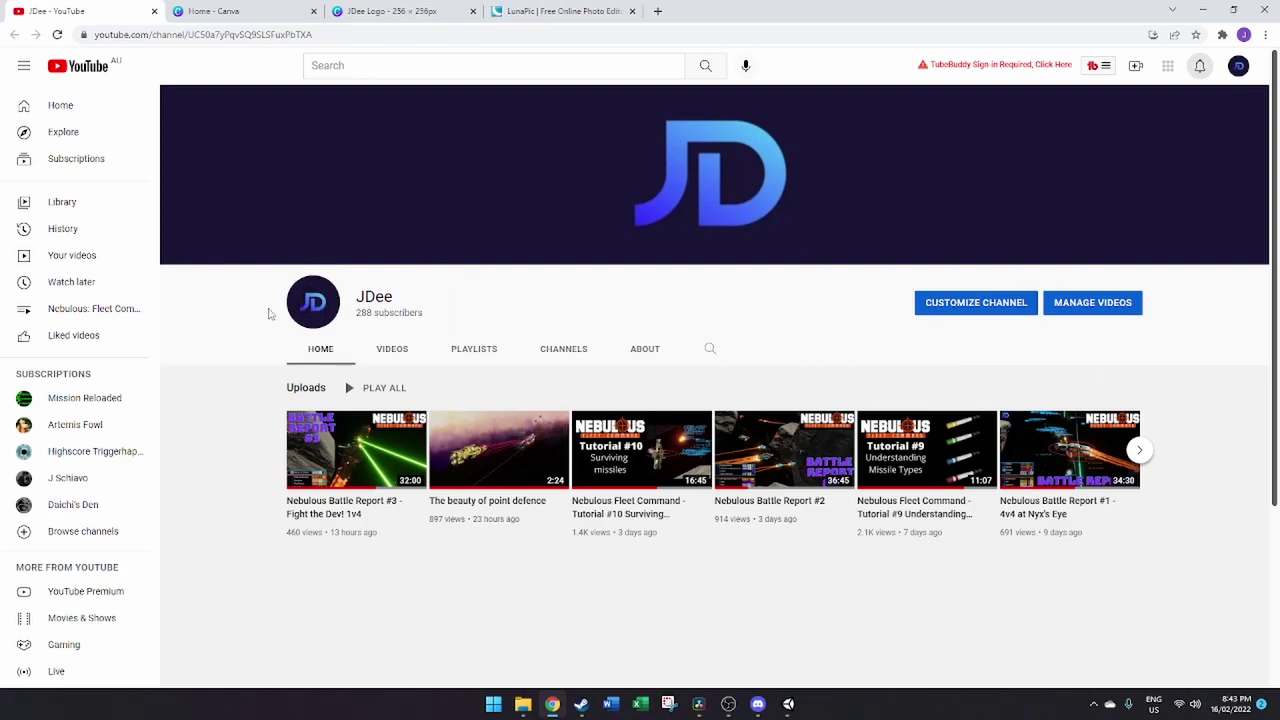
click(215, 10)
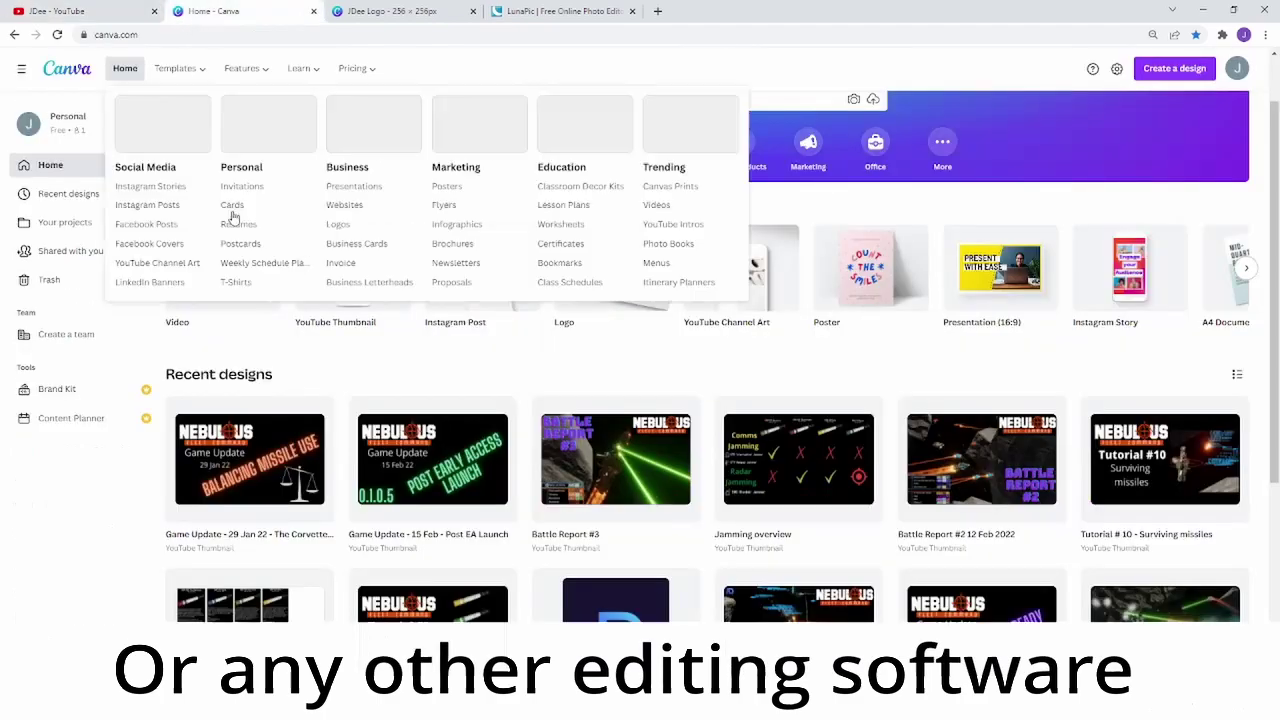
Step: Create a new custom-size Canva design of 256 × 256 px
click(1174, 68)
click(1035, 397)
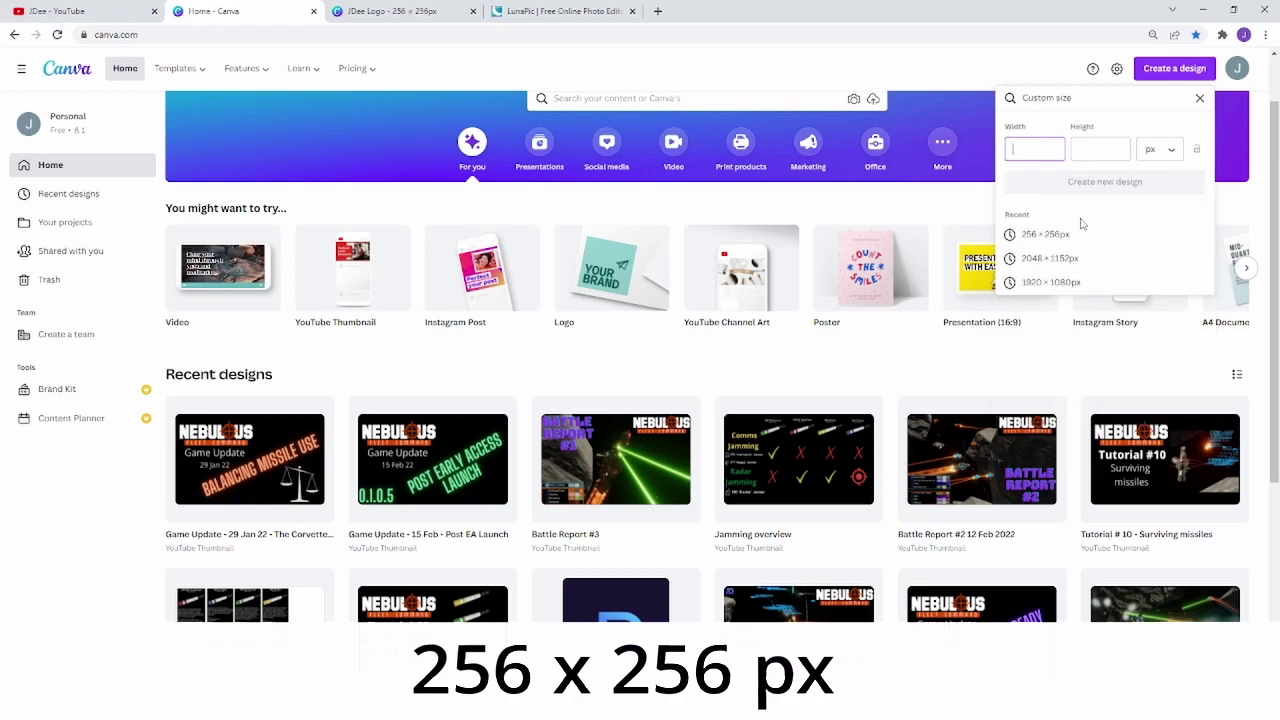
click(1100, 152)
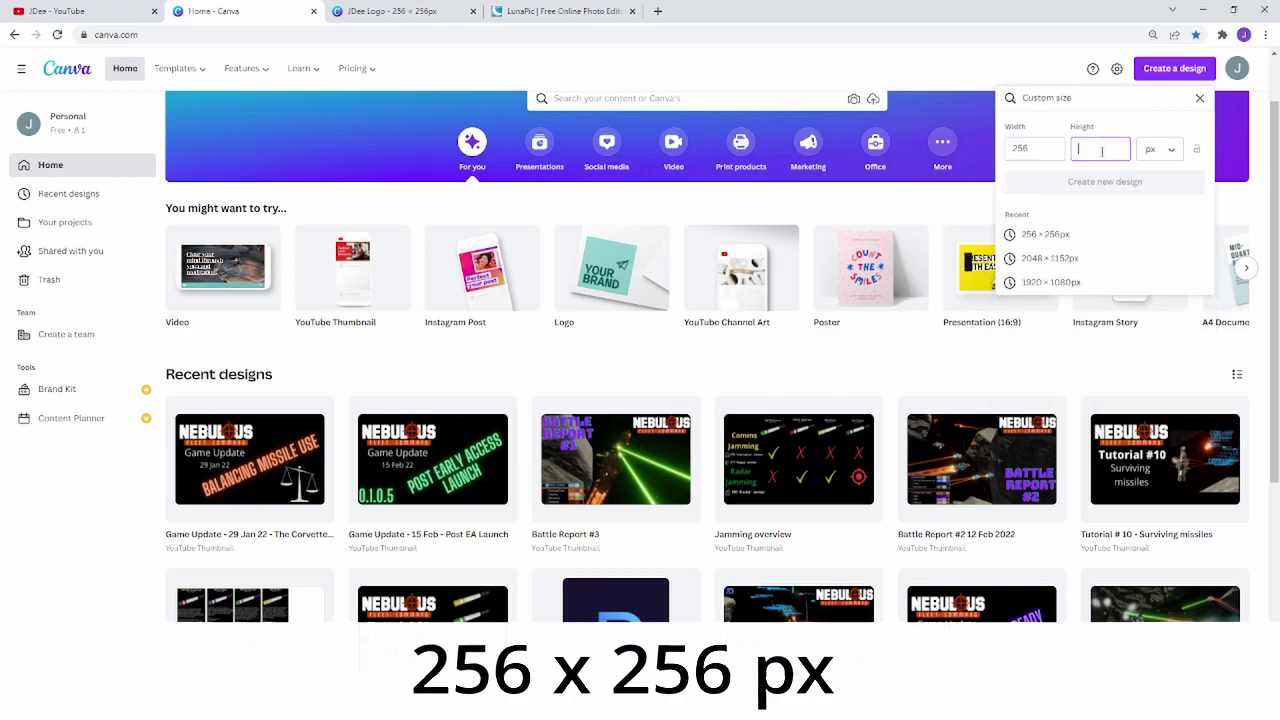
text(256)
click(1104, 181)
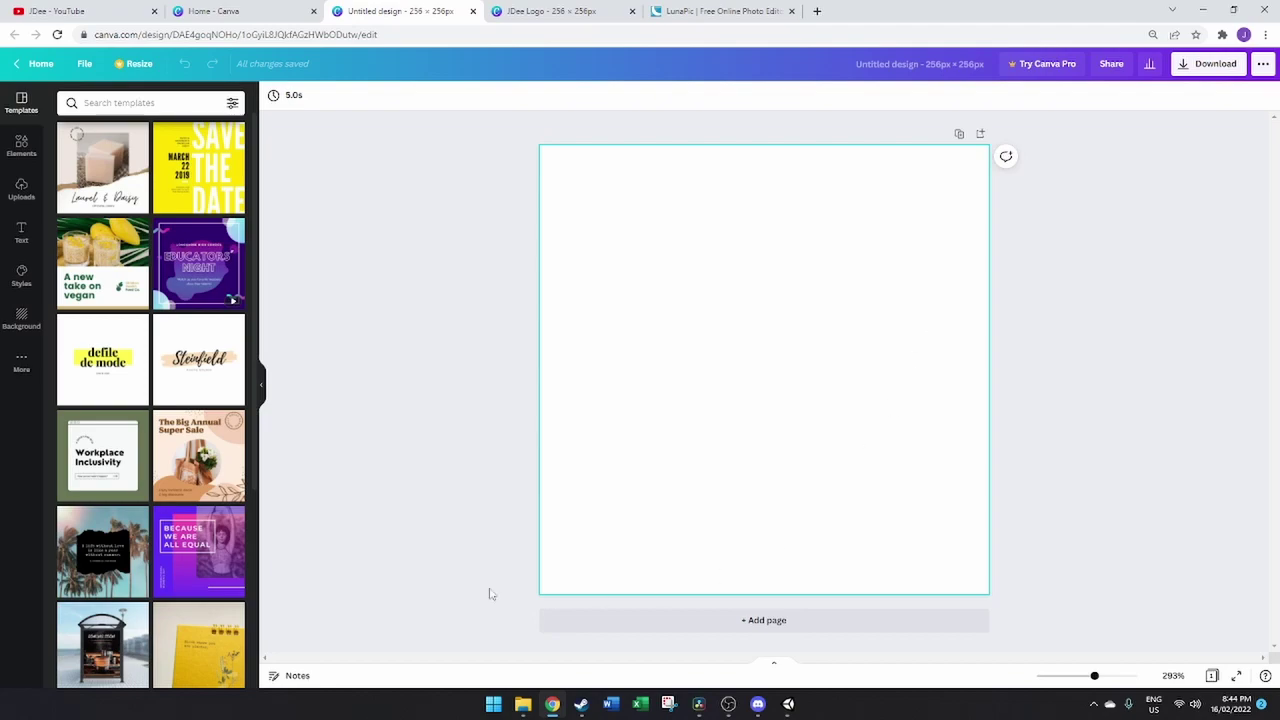
Step: Download the JDee Logo design as a PNG into the Logo folder
click(504, 10)
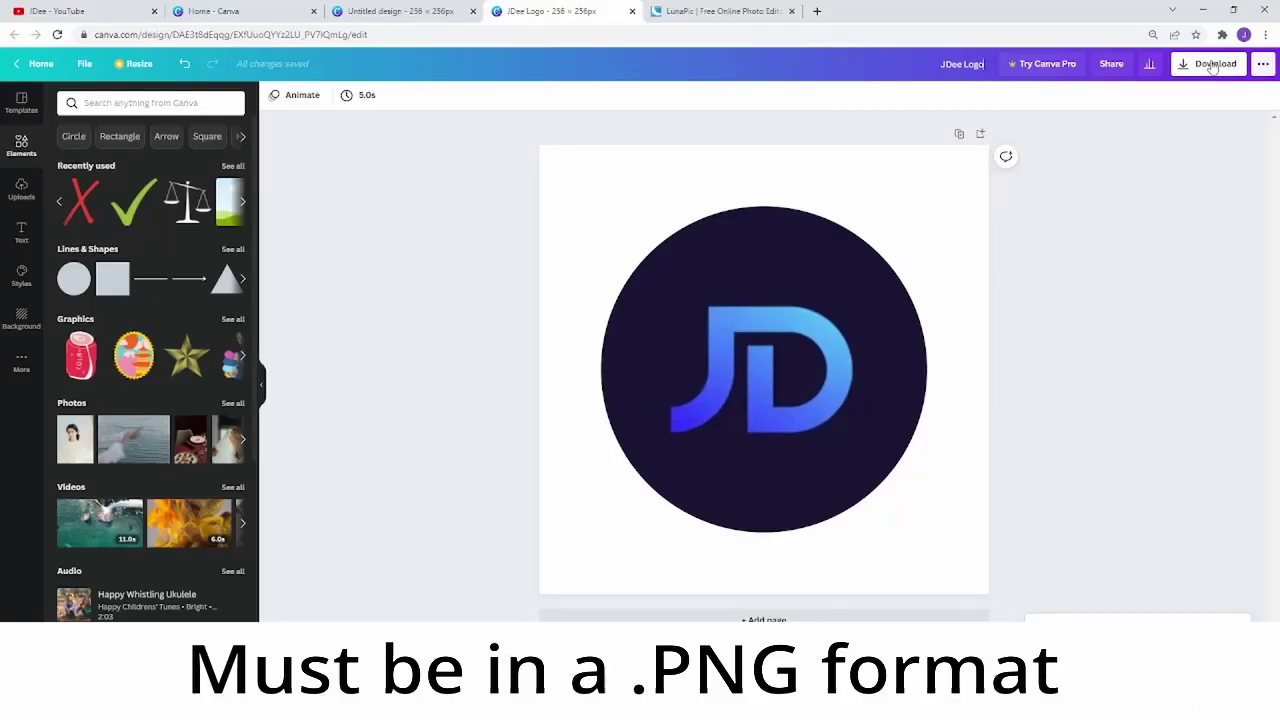
click(1208, 63)
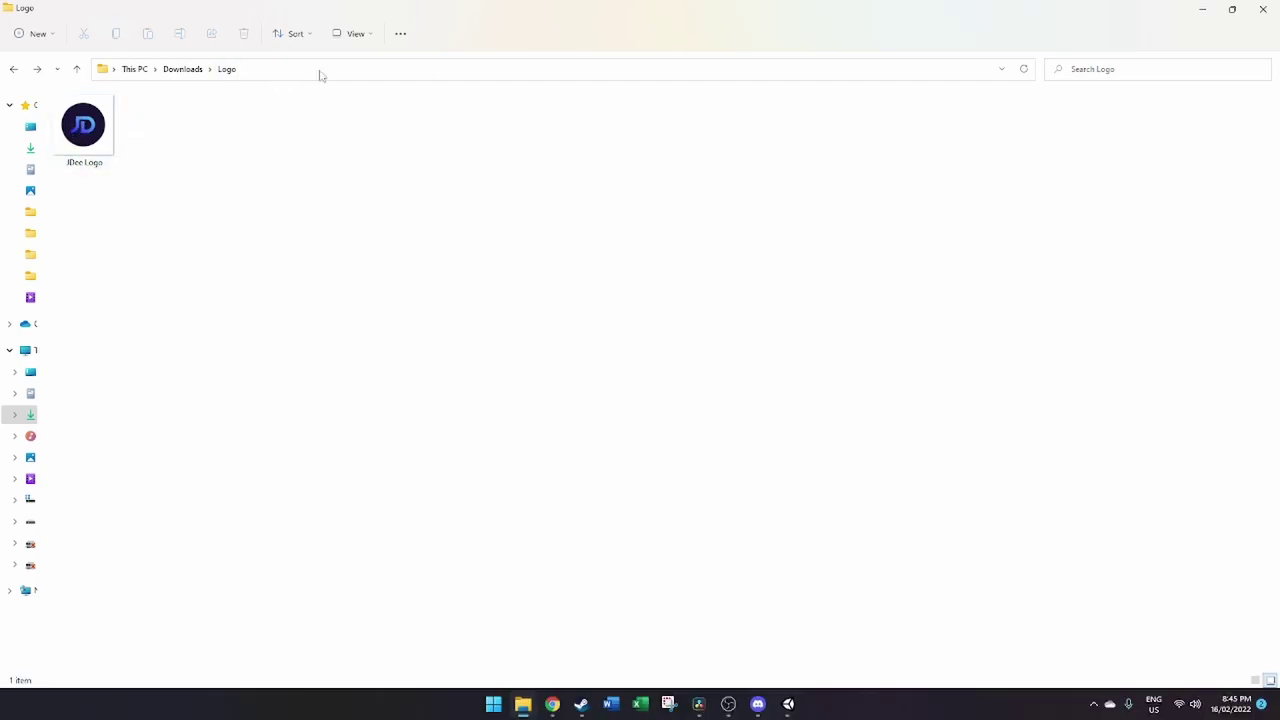
mouse_move(75, 158)
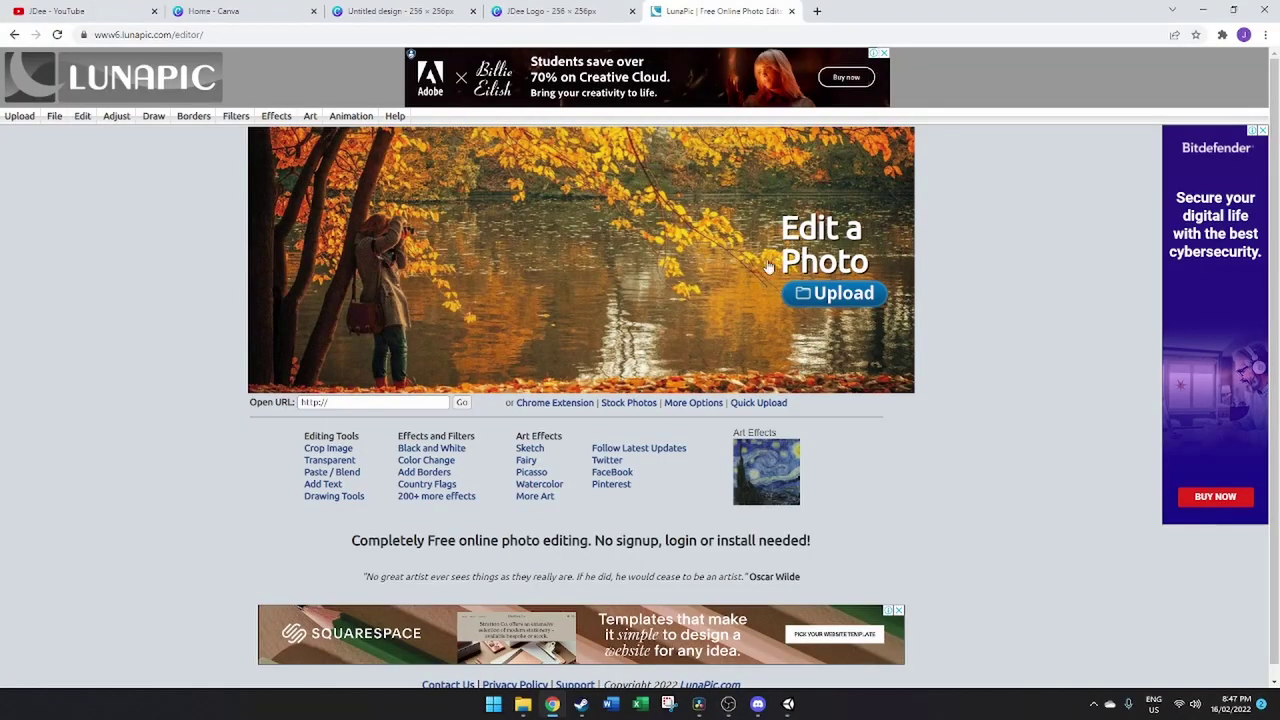
Step: Upload the JDee Logo PNG from the Logo folder into LunaPic's editor
click(832, 296)
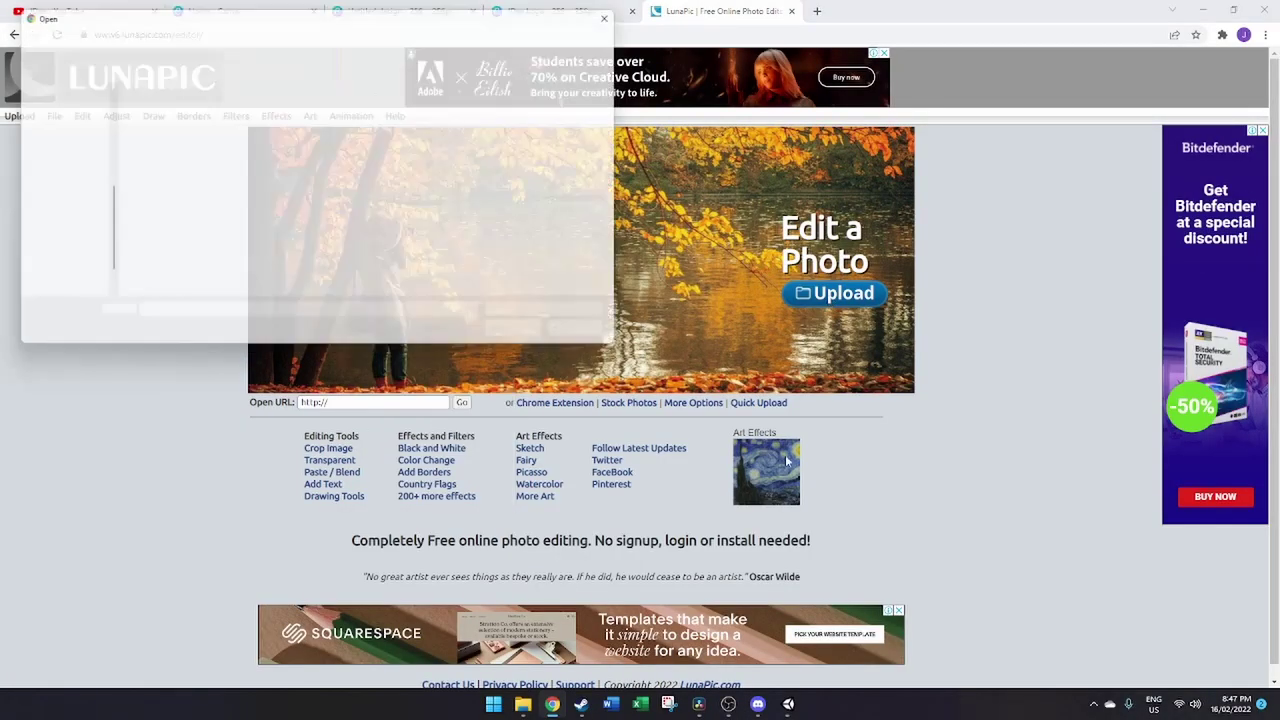
double_click(156, 118)
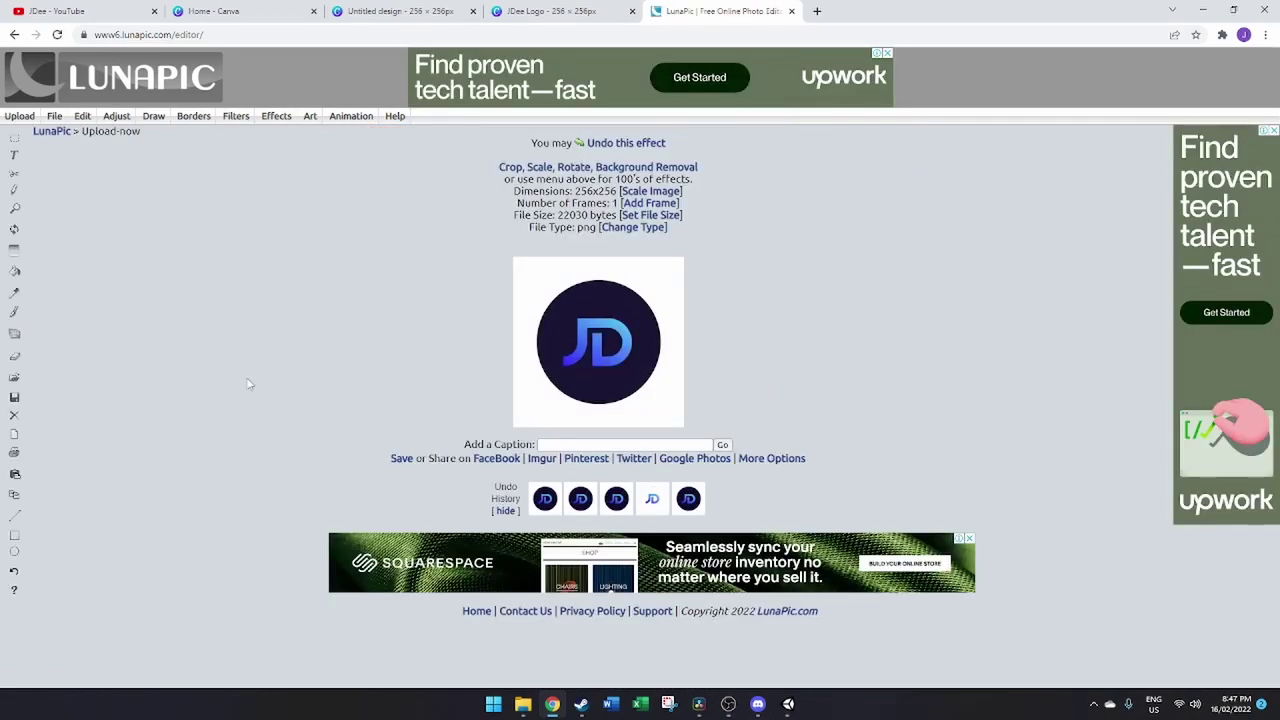
mouse_move(84, 118)
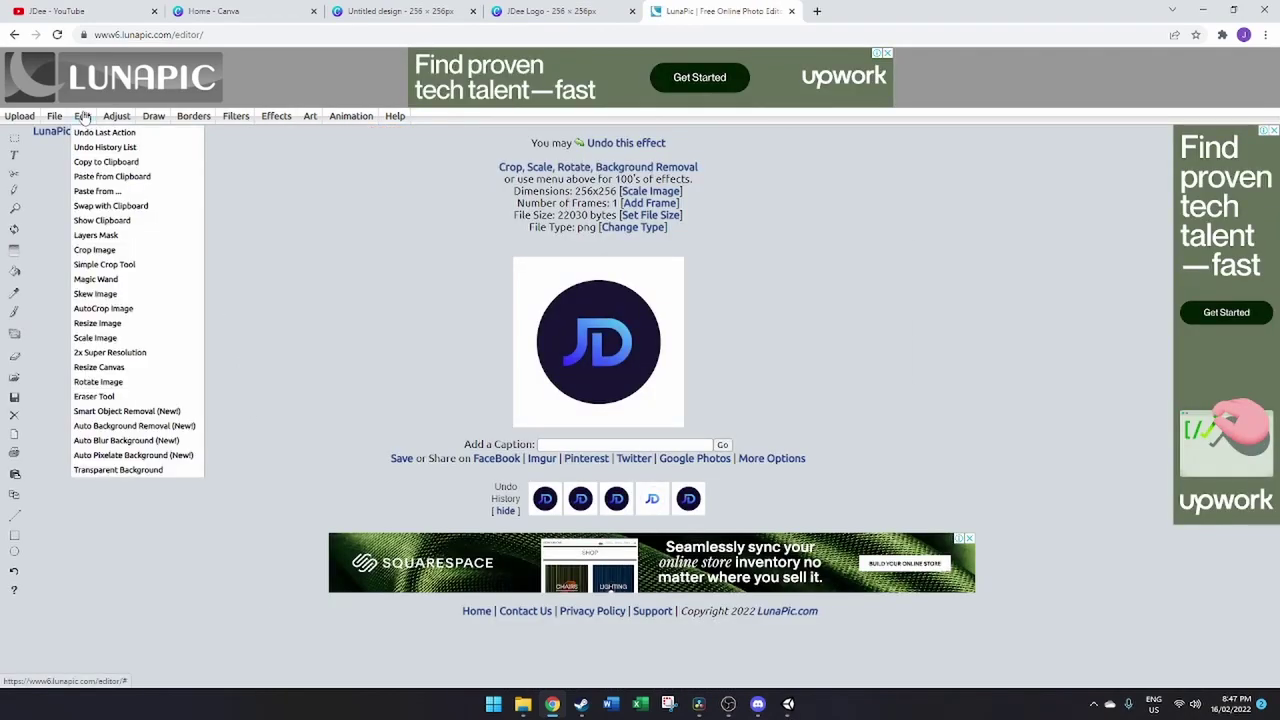
Step: Make the white background around the JD logo transparent, then go to Save Image
click(170, 471)
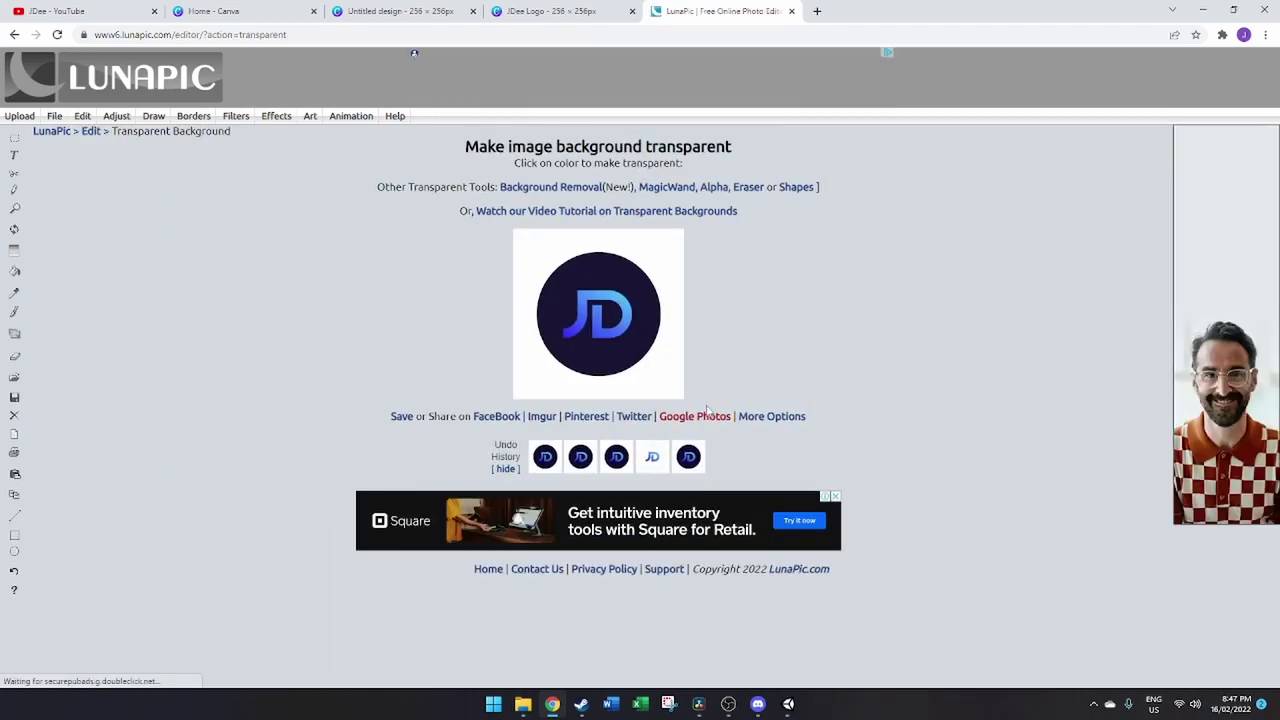
click(677, 258)
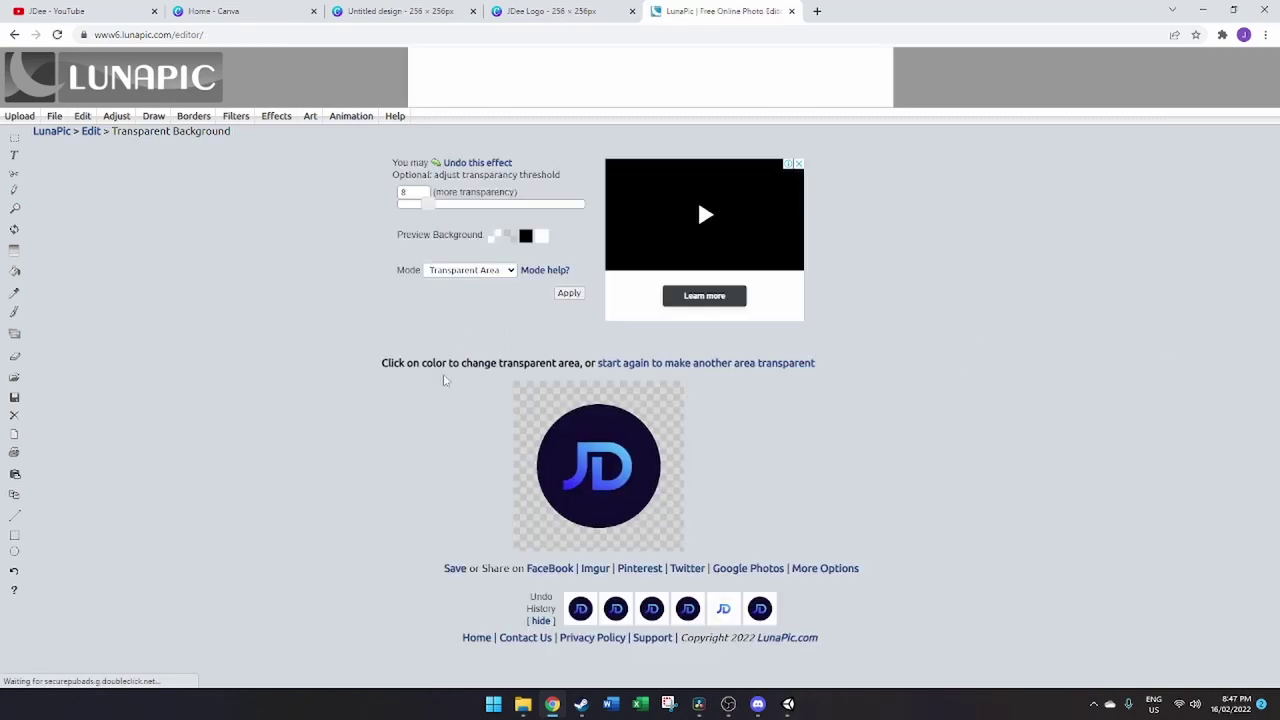
click(505, 274)
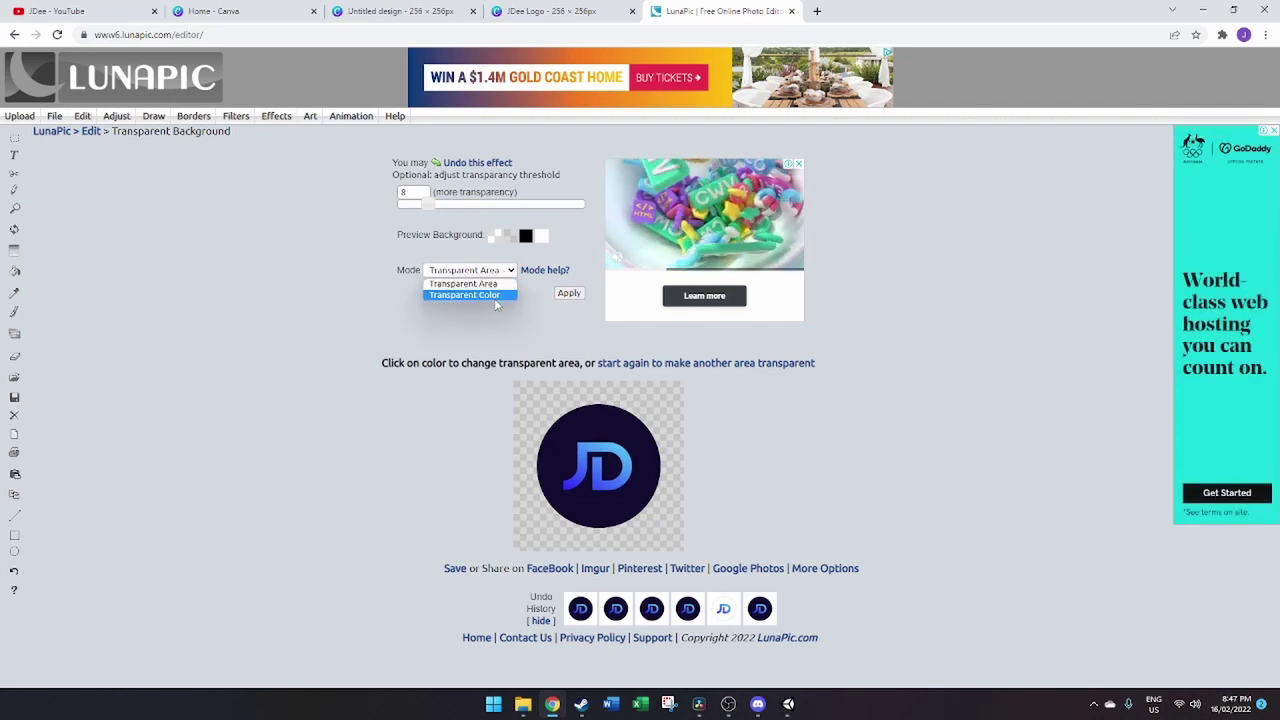
click(494, 298)
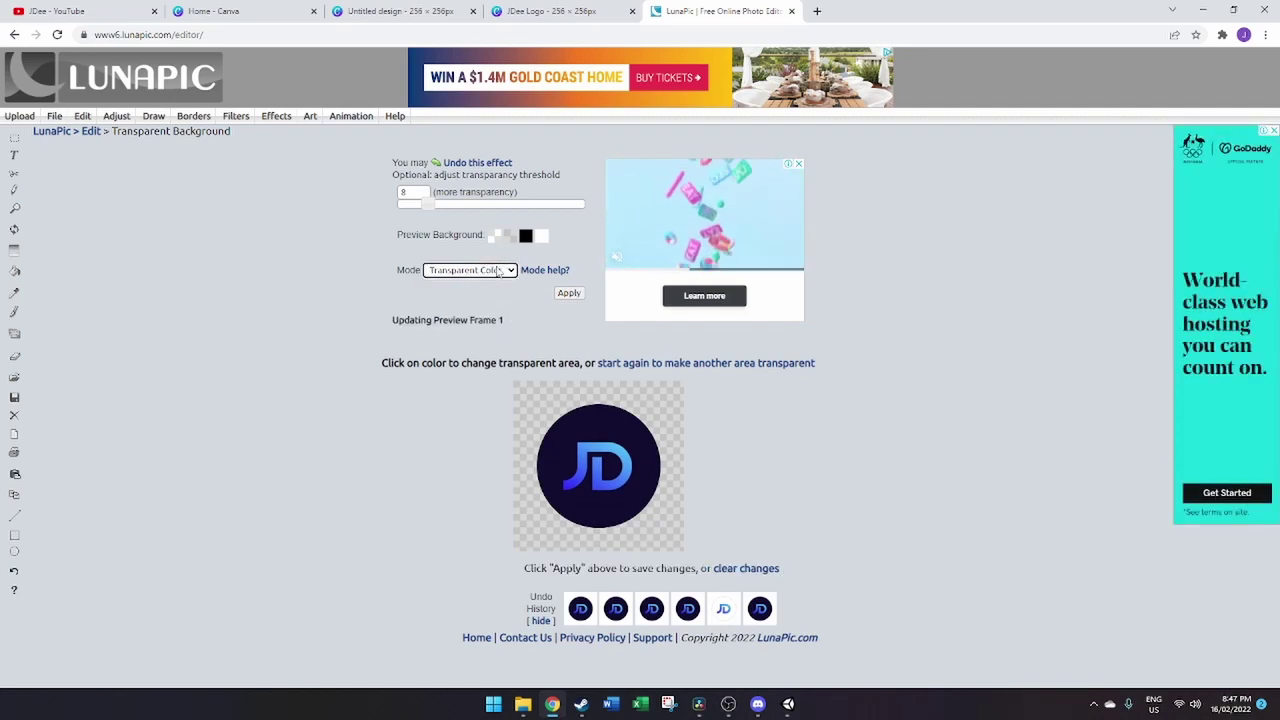
click(500, 272)
click(488, 285)
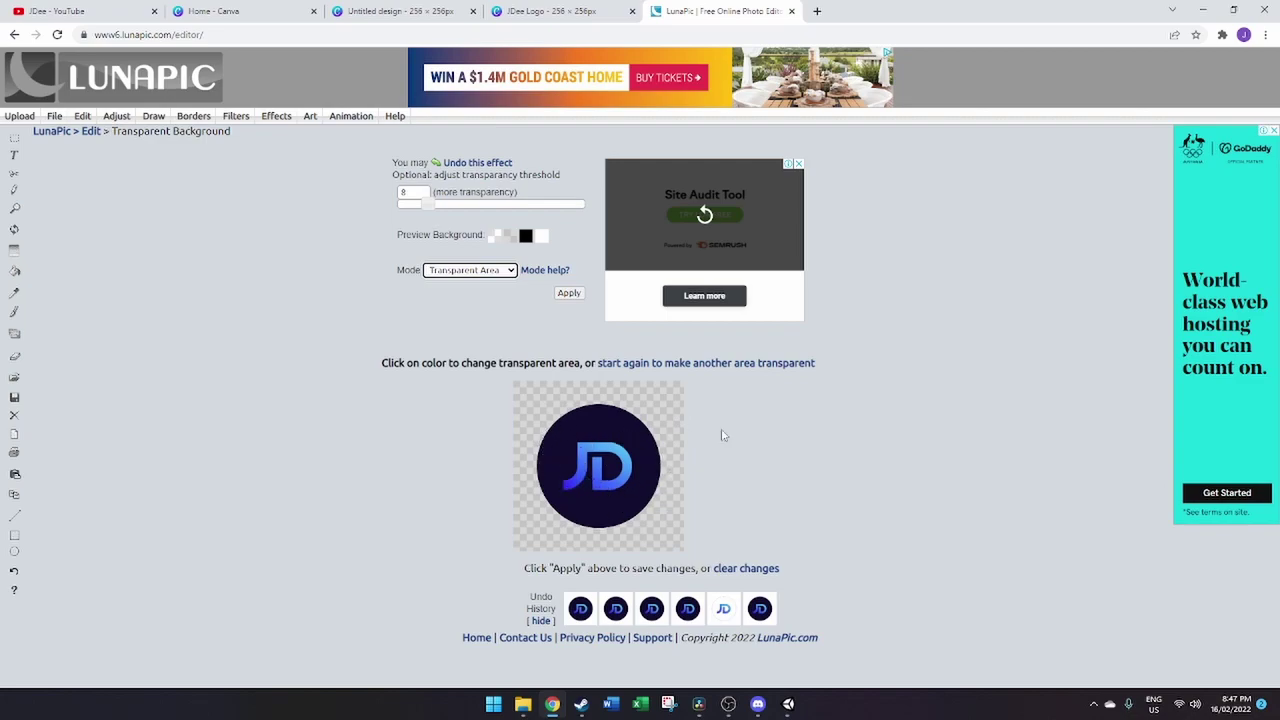
click(57, 132)
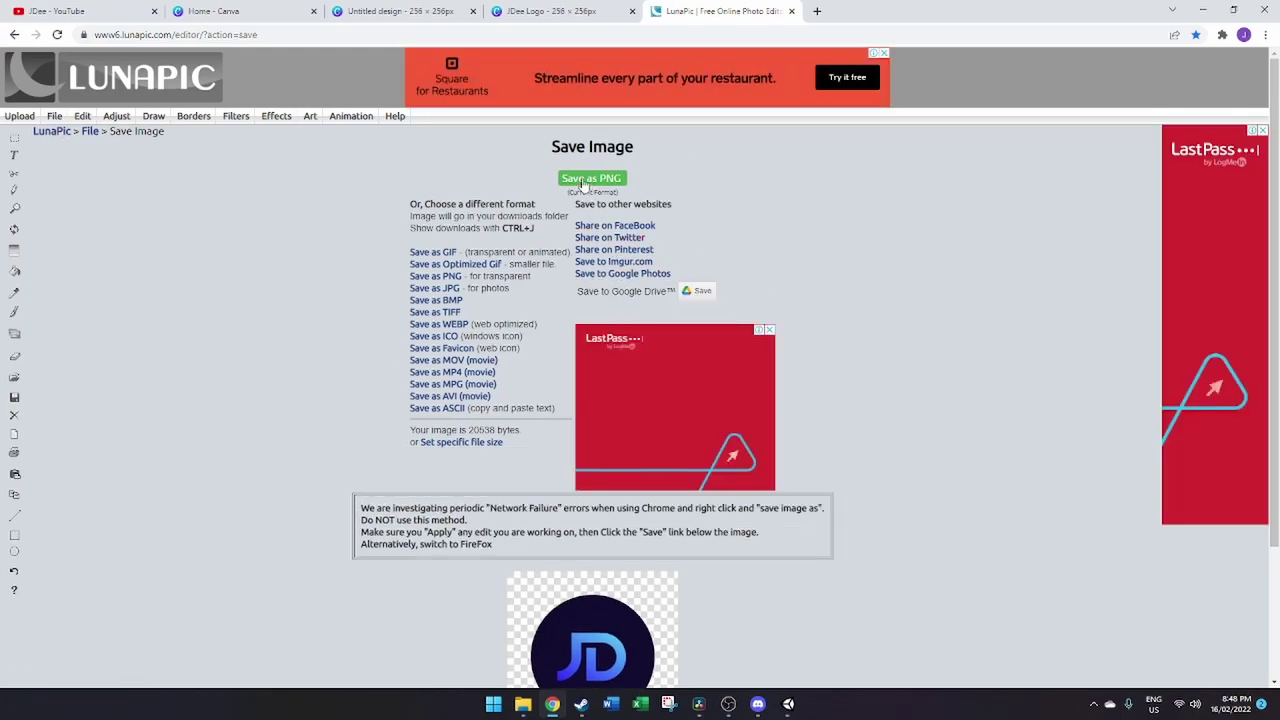
Step: Save the transparent logo as PNG 'JDee Logo transparent' and check it in the Logo folder
click(588, 179)
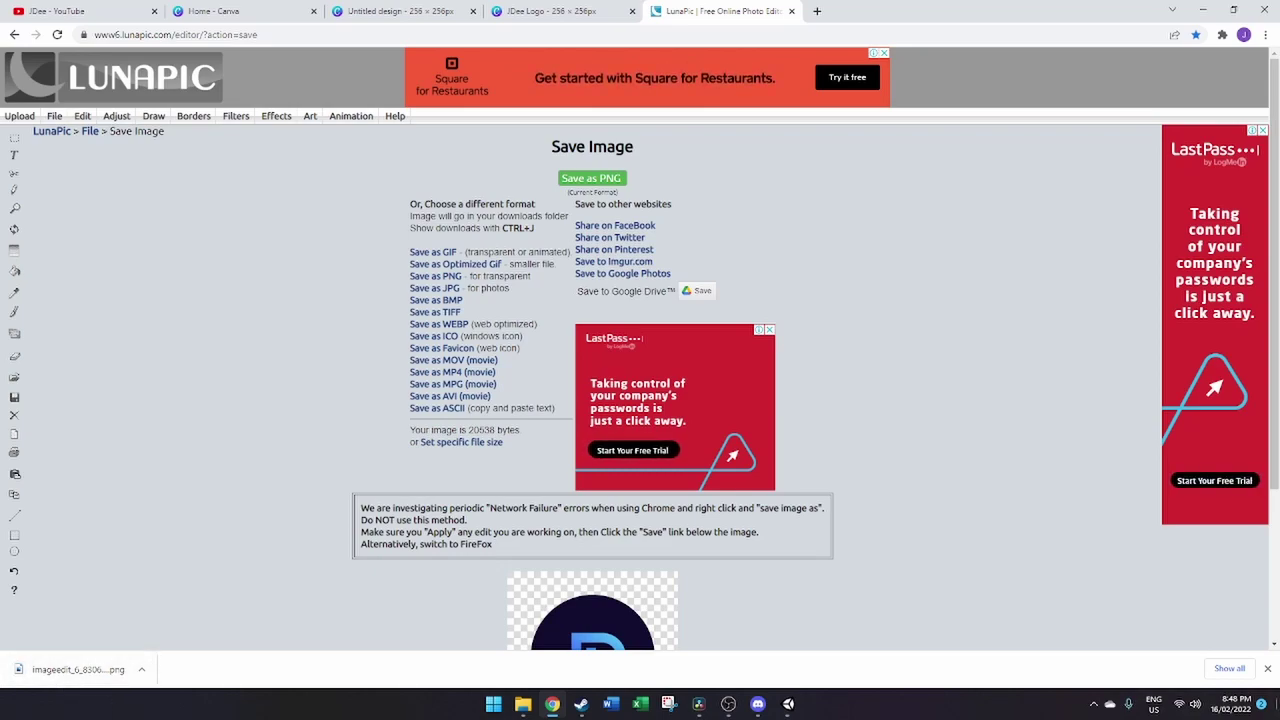
click(1267, 669)
click(522, 703)
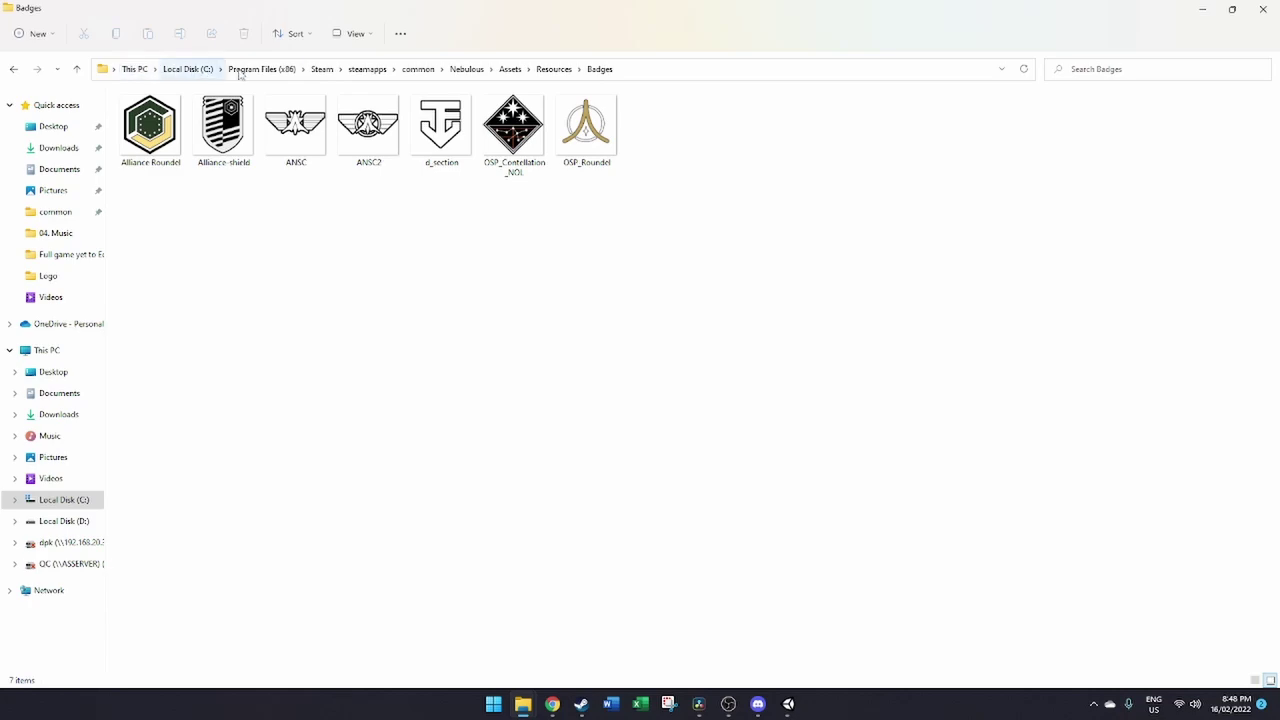
Step: Drag the JDee Logo Transparent file from the Logo window into the Nebulous Badges folder
mouse_move(522, 703)
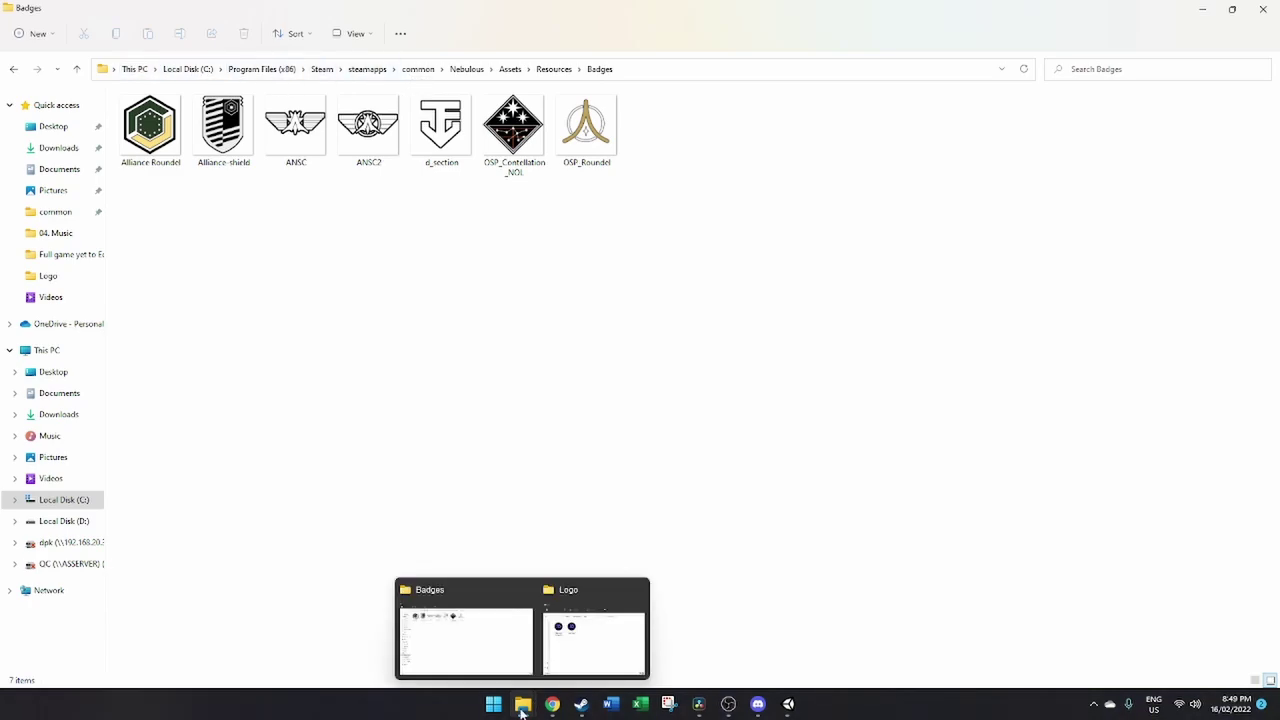
click(620, 635)
drag(558, 103, 893, 223)
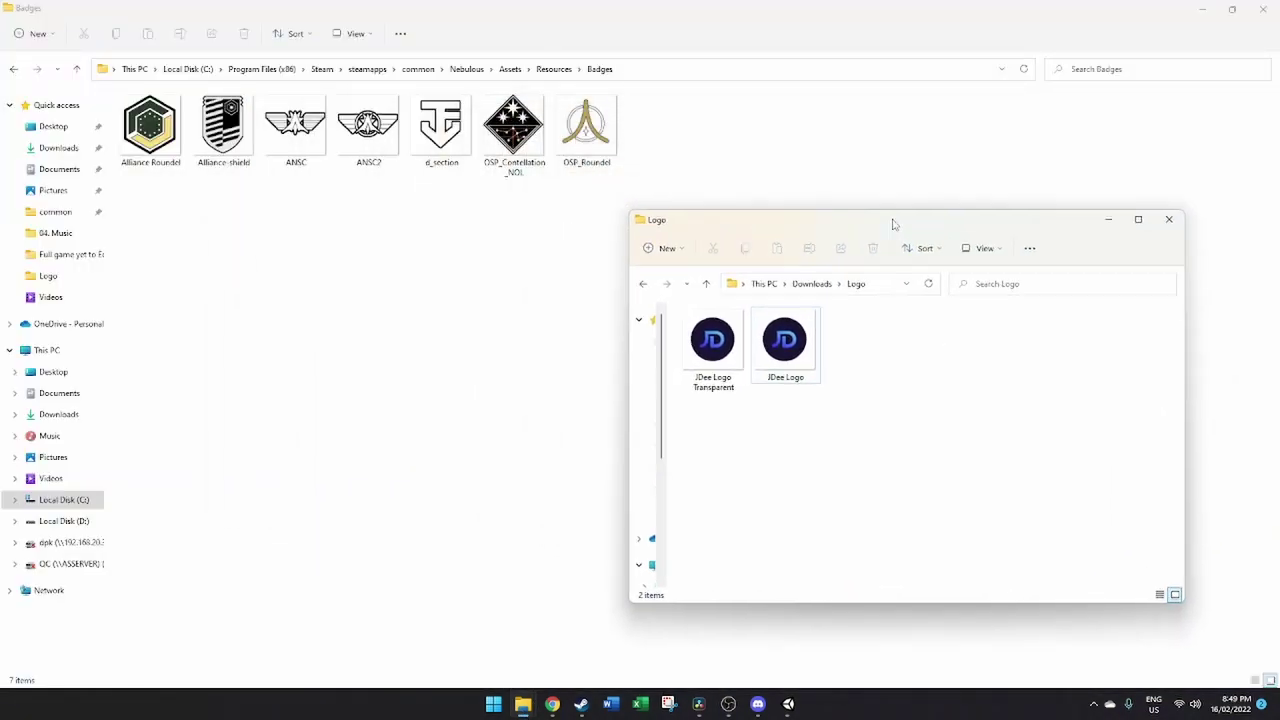
click(709, 340)
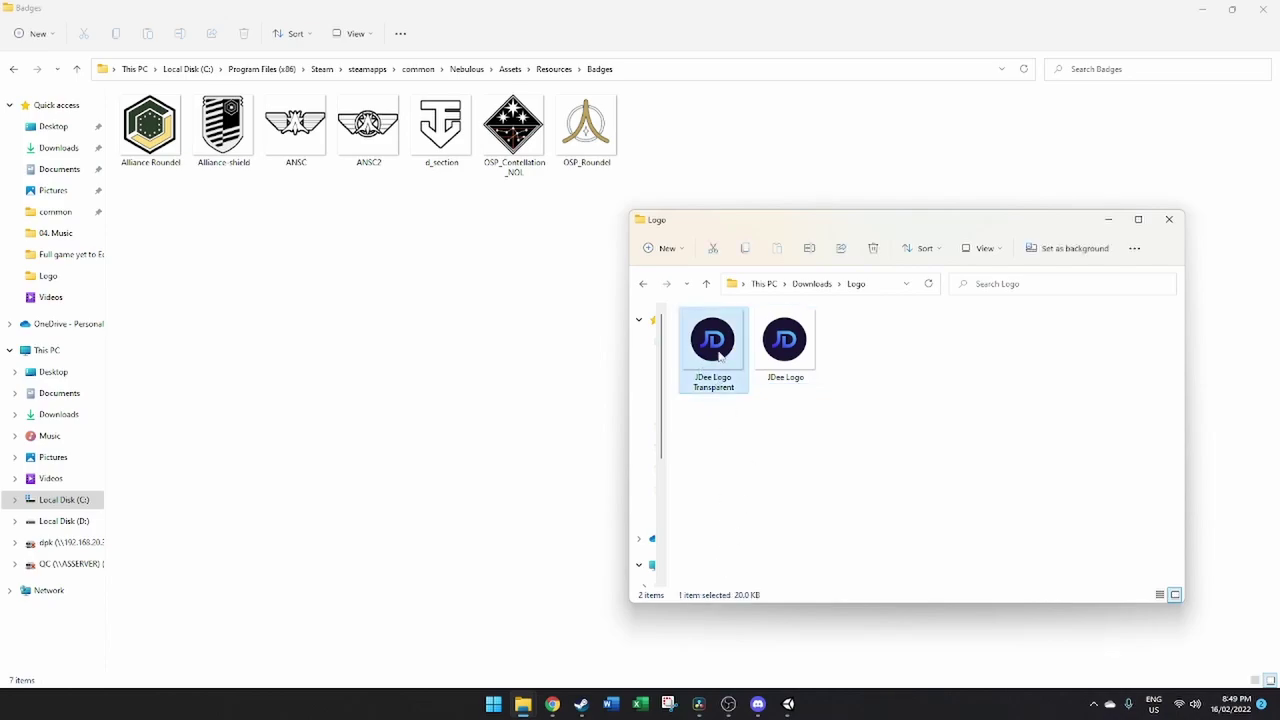
drag(719, 354, 625, 573)
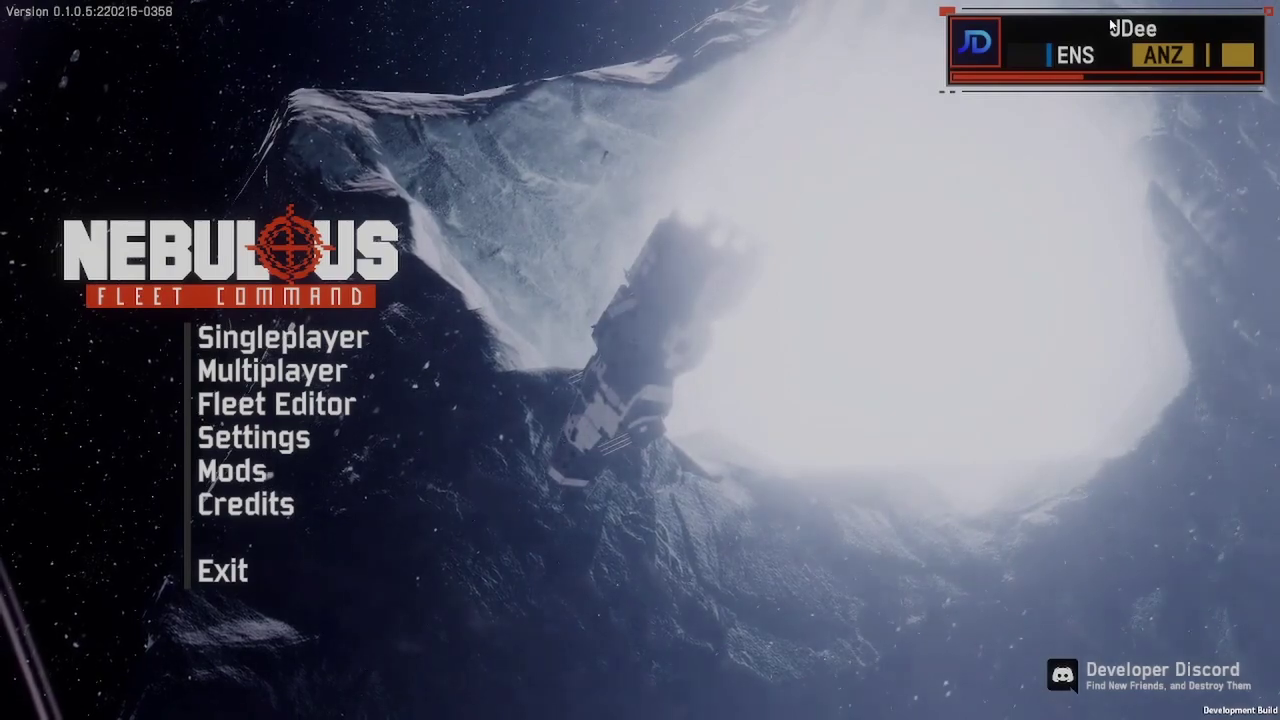
Step: Choose the JD logo as the hull badge and confirm the player profile
click(1152, 18)
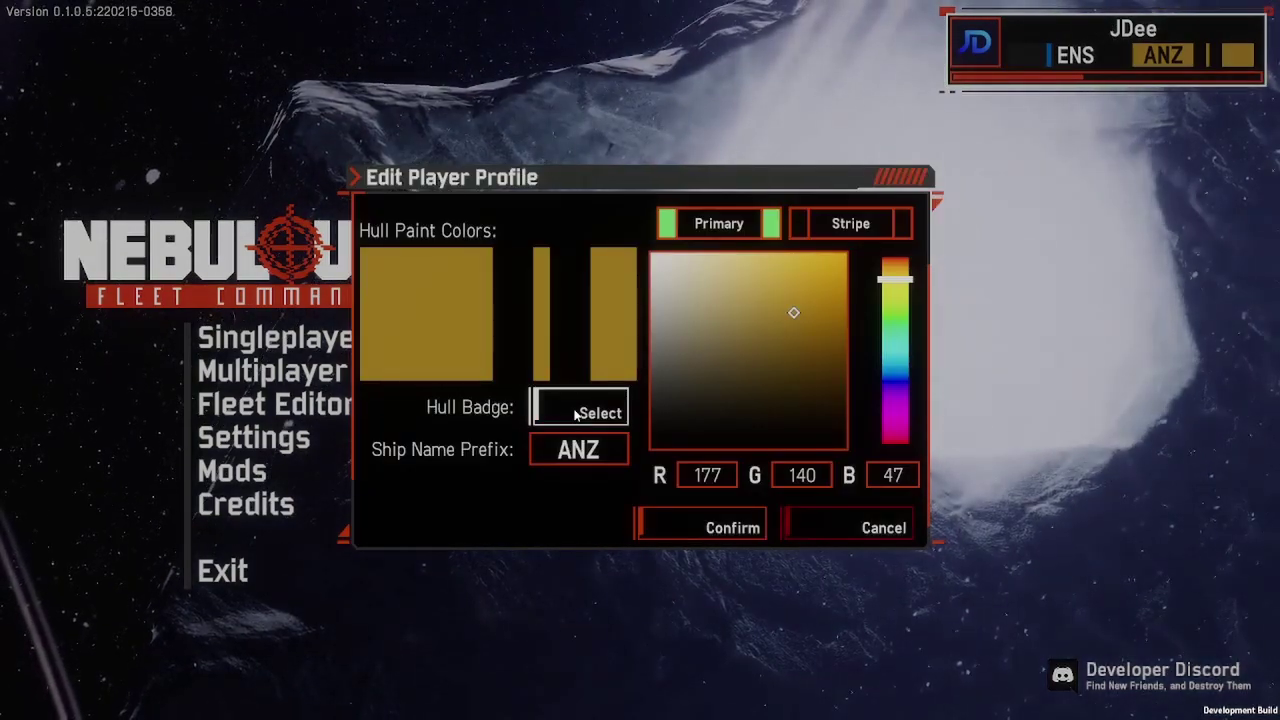
click(577, 412)
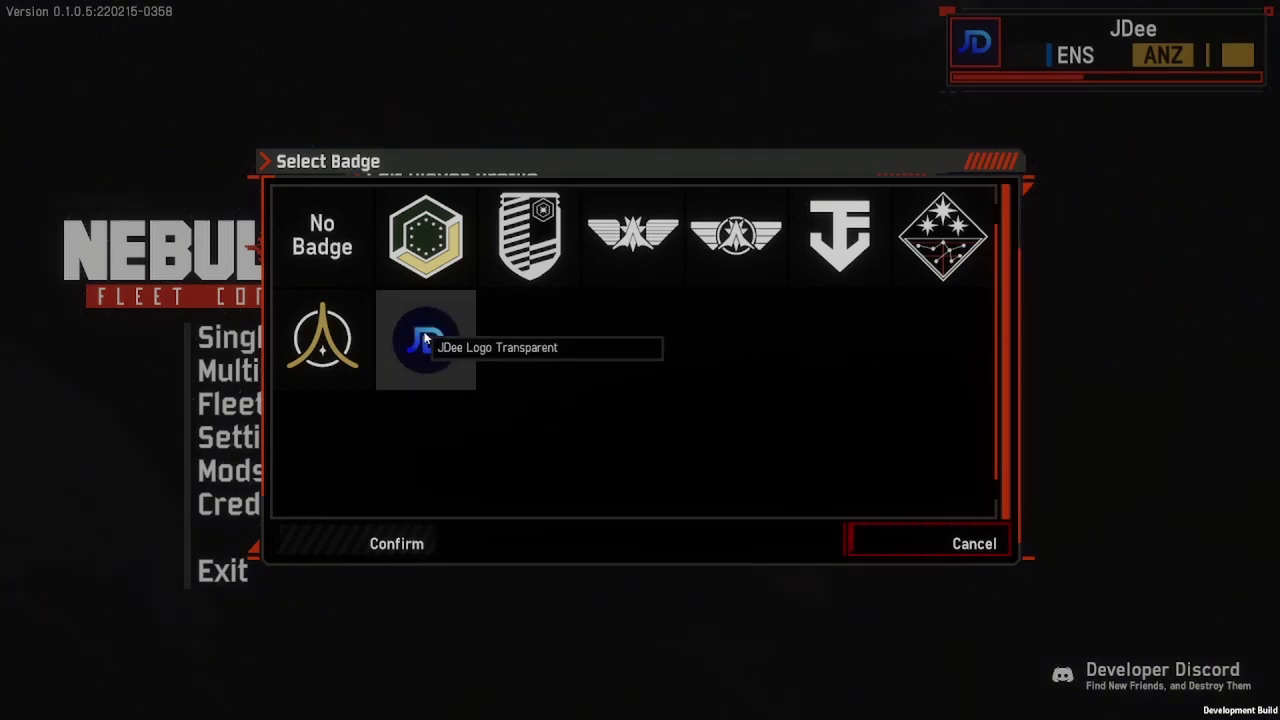
click(448, 341)
click(430, 538)
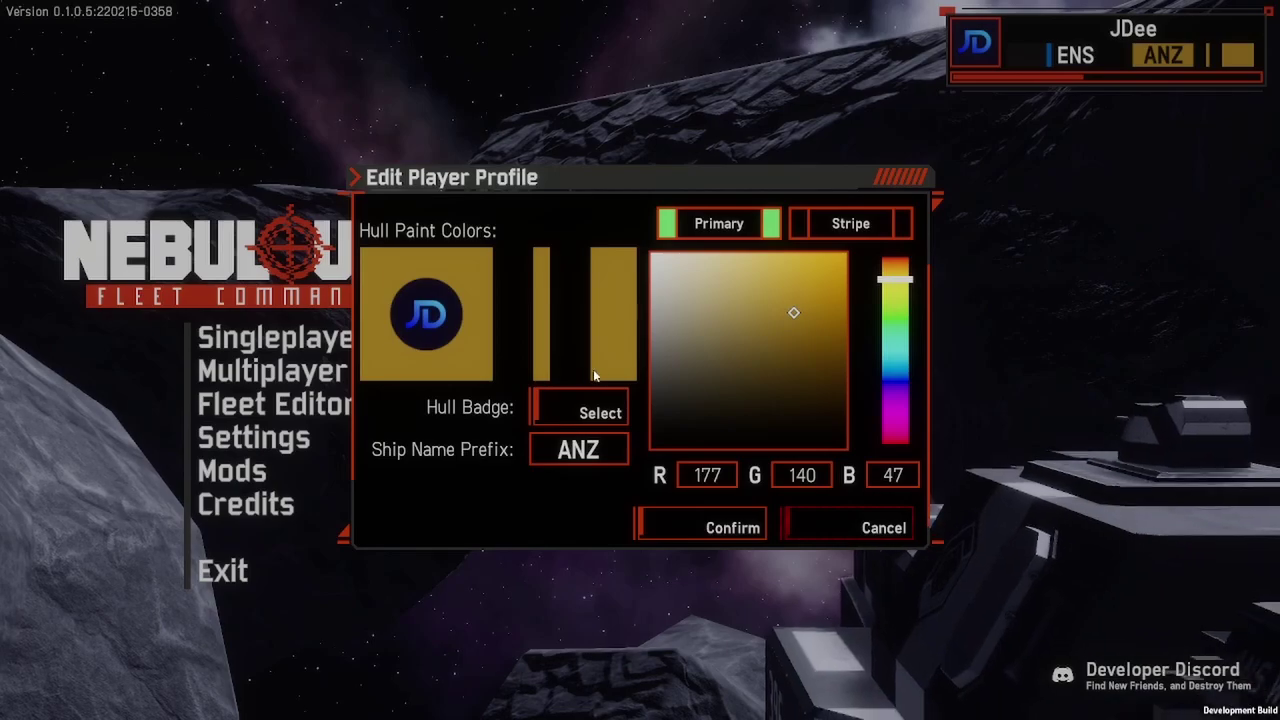
click(714, 533)
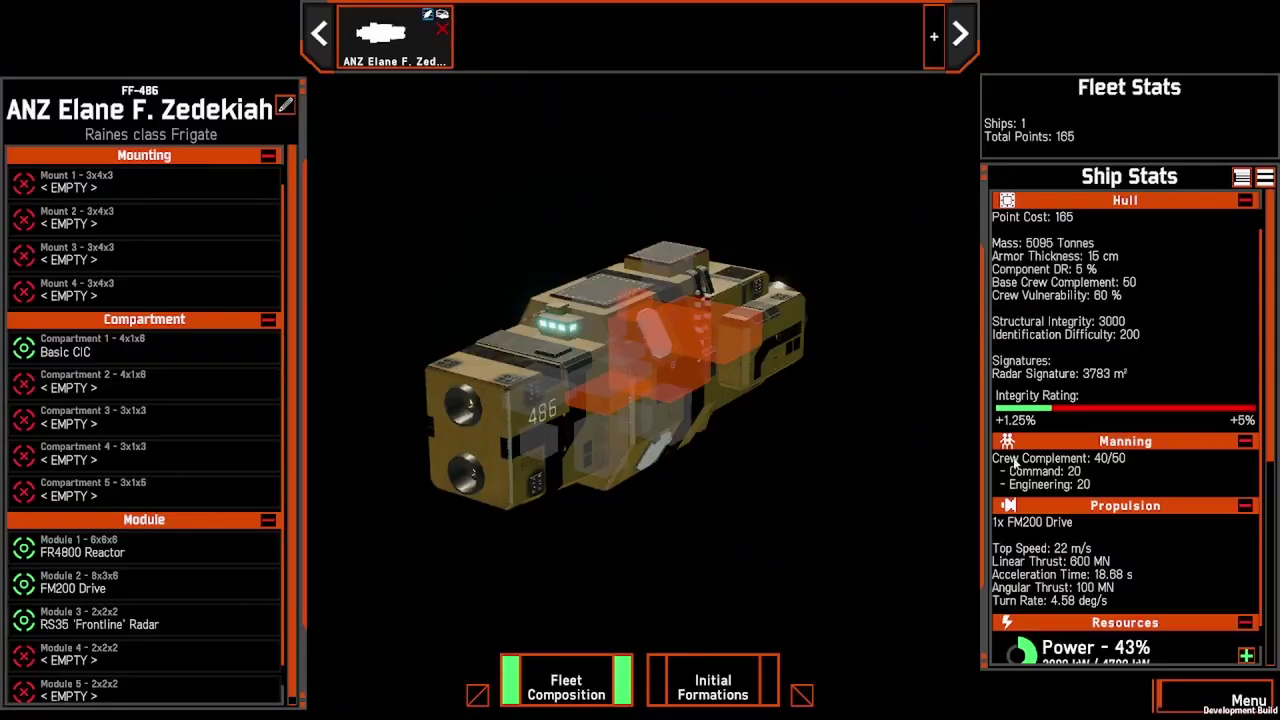
Step: Inspect the JD badge on the frigate and battleship in Initial Formations, then return to Fleet Composition
click(713, 680)
click(682, 364)
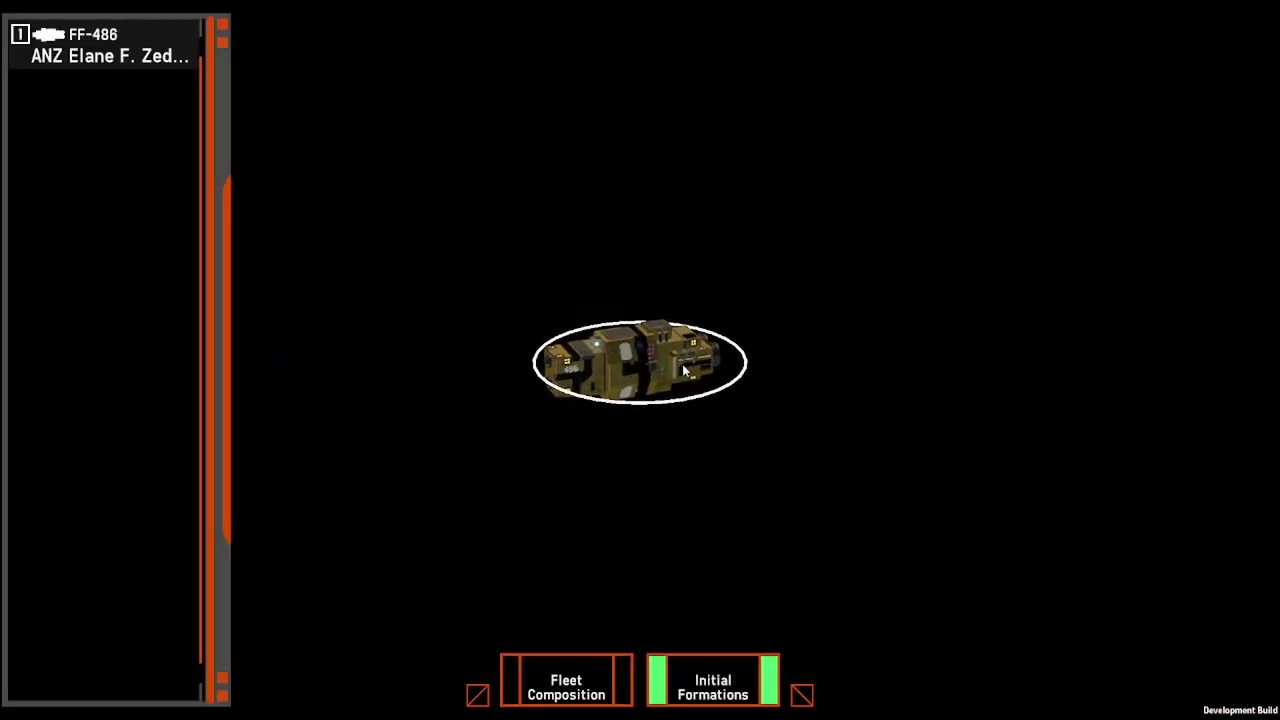
scroll(682, 353, up, 6)
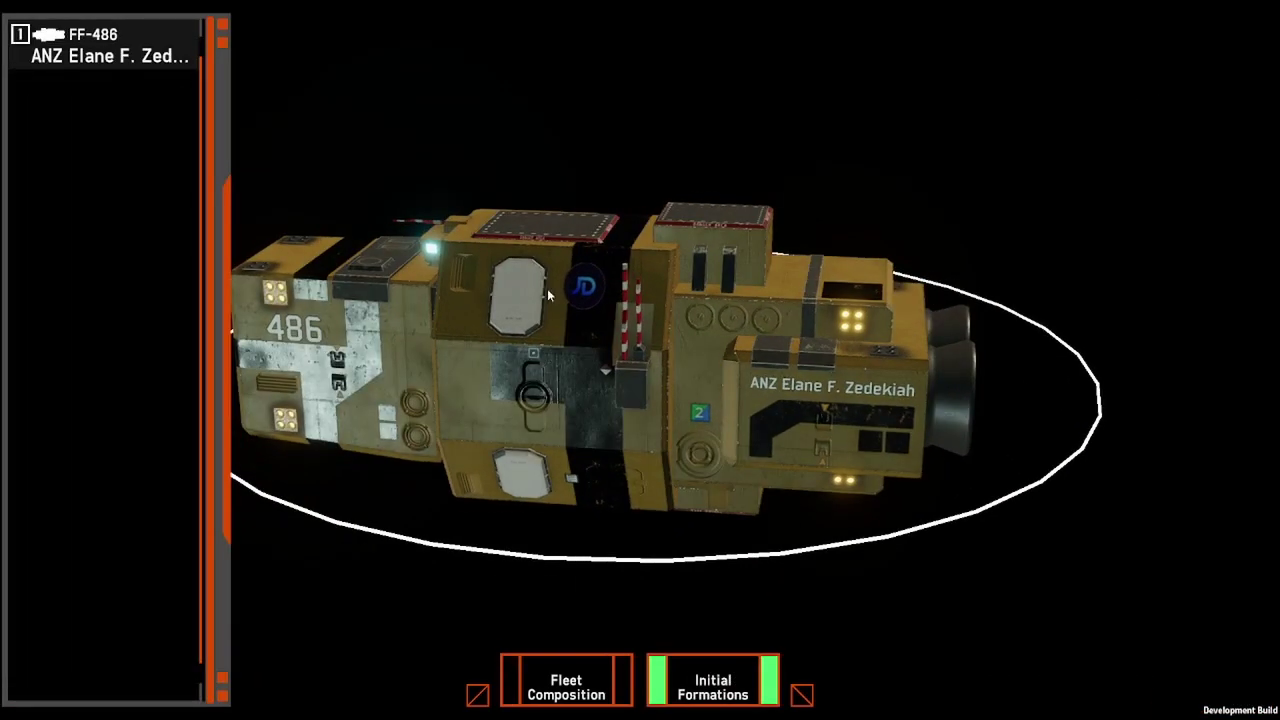
drag(587, 257, 1126, 252)
drag(963, 229, 588, 360)
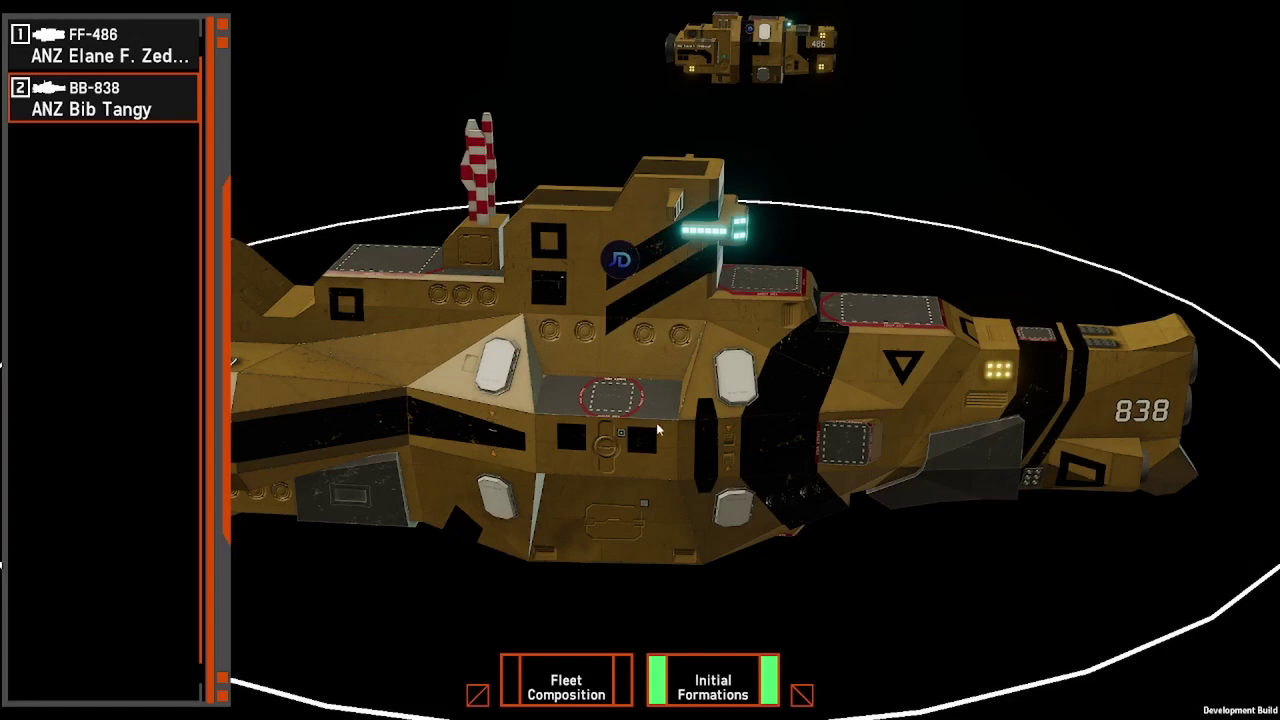
scroll(660, 428, down, 3)
drag(662, 426, 531, 499)
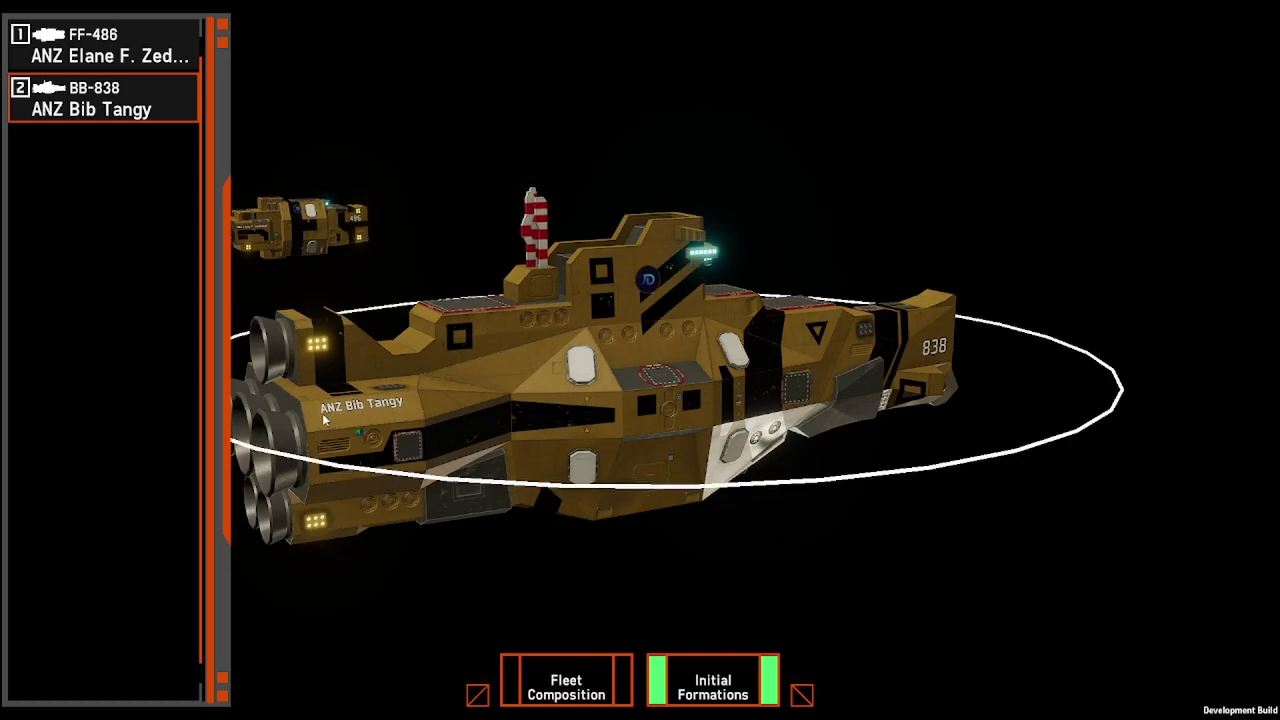
click(586, 668)
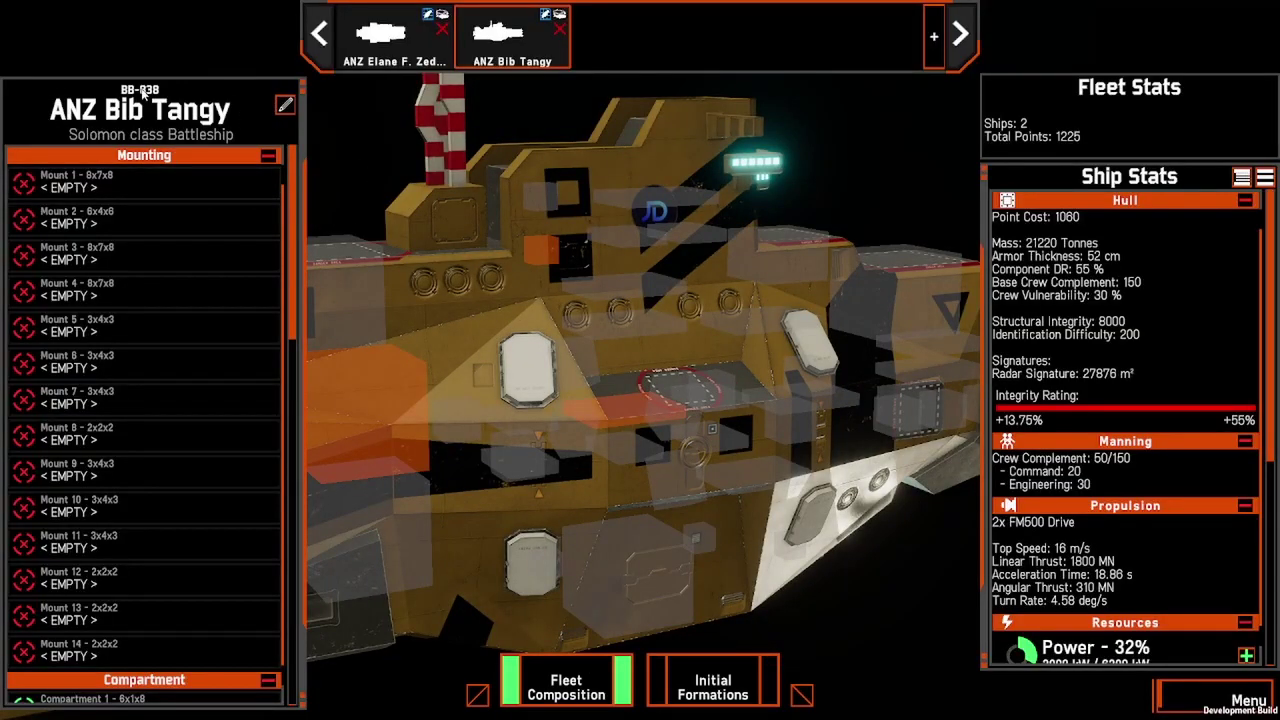
Step: Replace the battleship's name with 'StormHail' in its identity settings
click(285, 104)
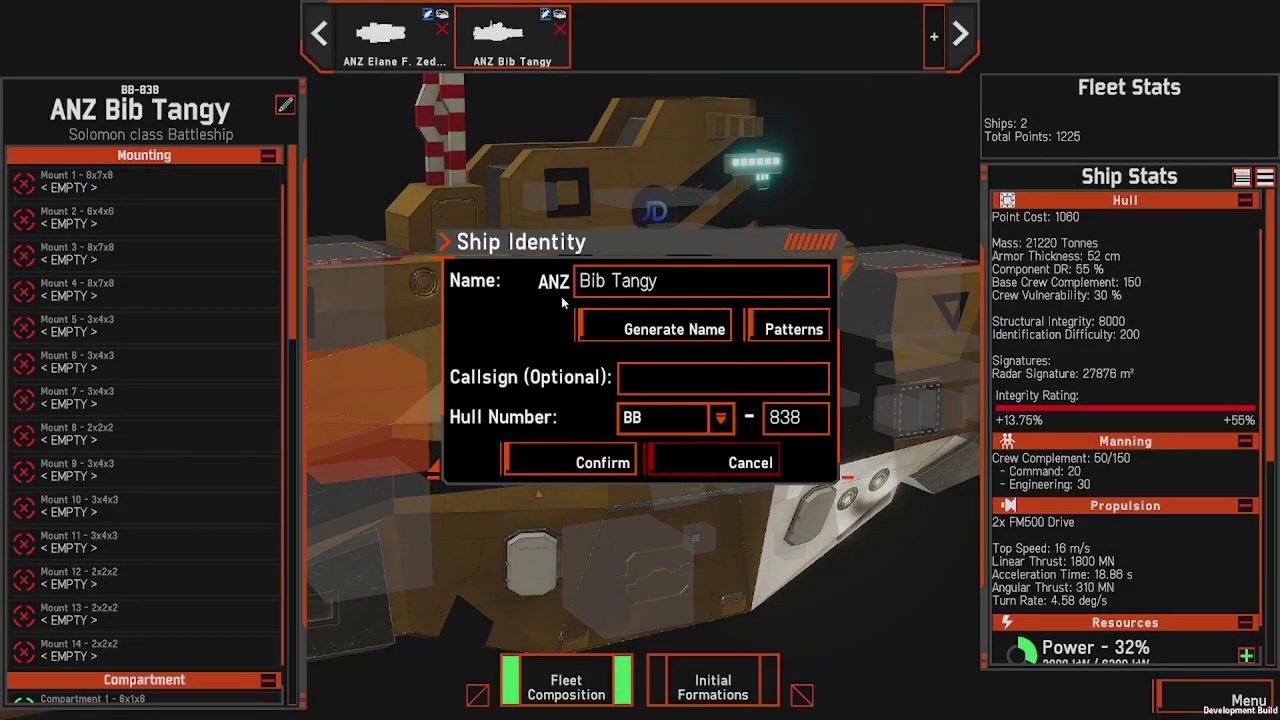
click(623, 280)
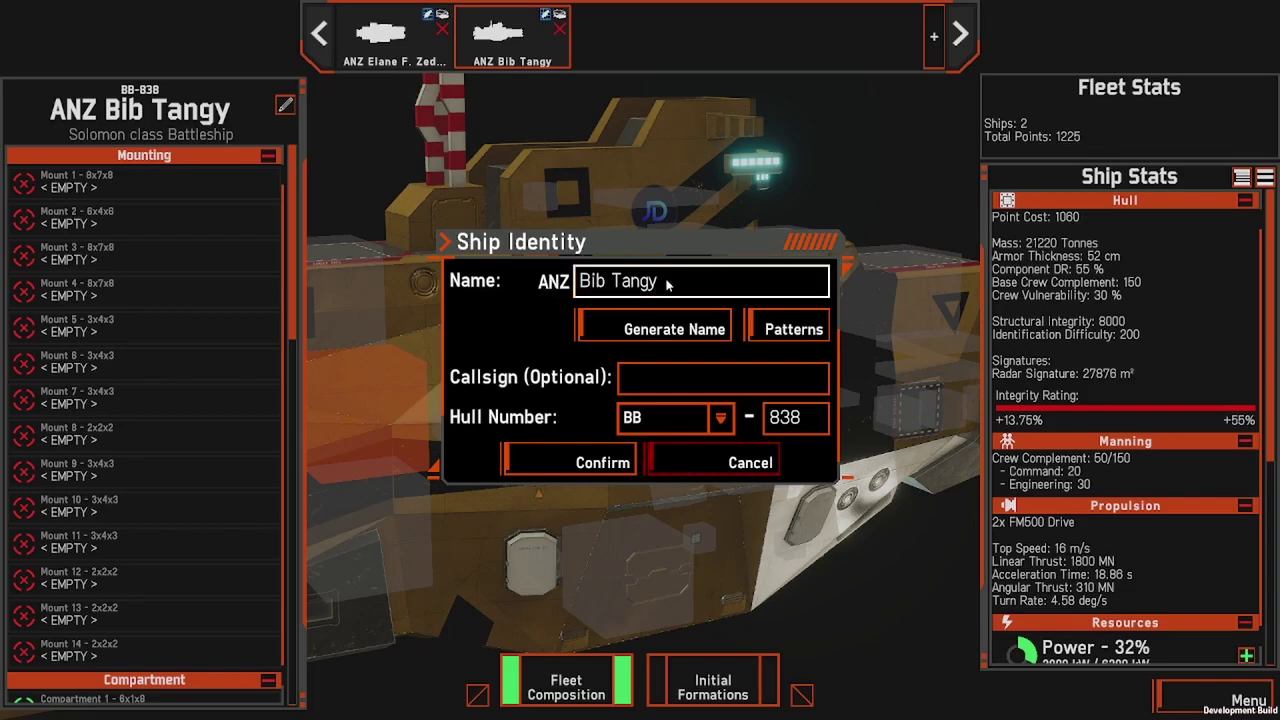
key(ctrl+a)
key(BackSpace)
text(StormHail)
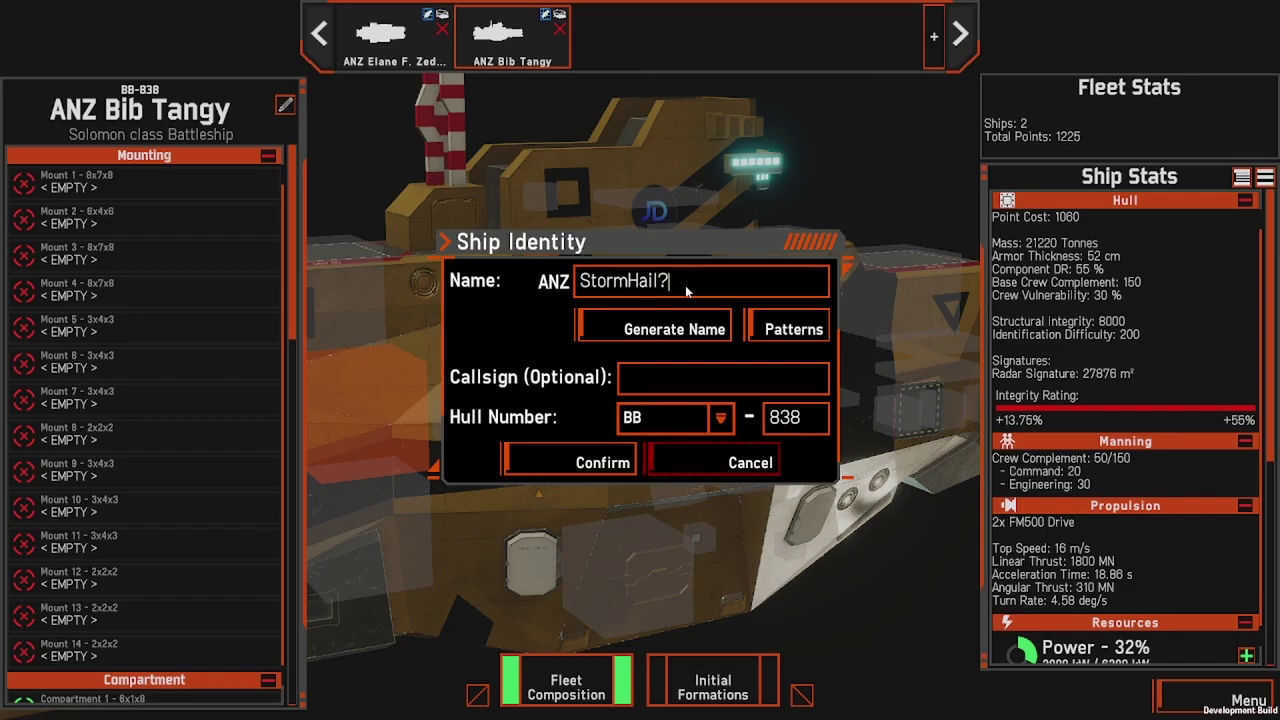
Step: Check the name patterns, then generate random names until 'Event of Charis' appears
click(784, 336)
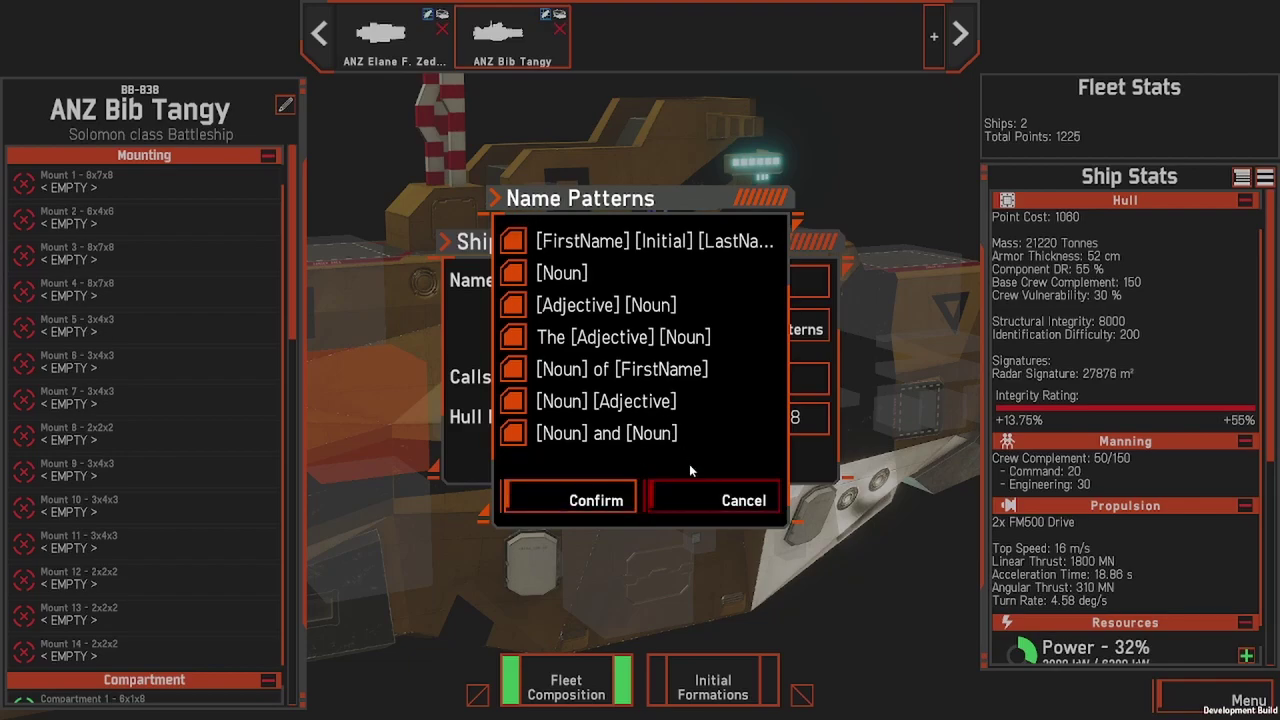
click(700, 500)
click(665, 332)
click(665, 332)
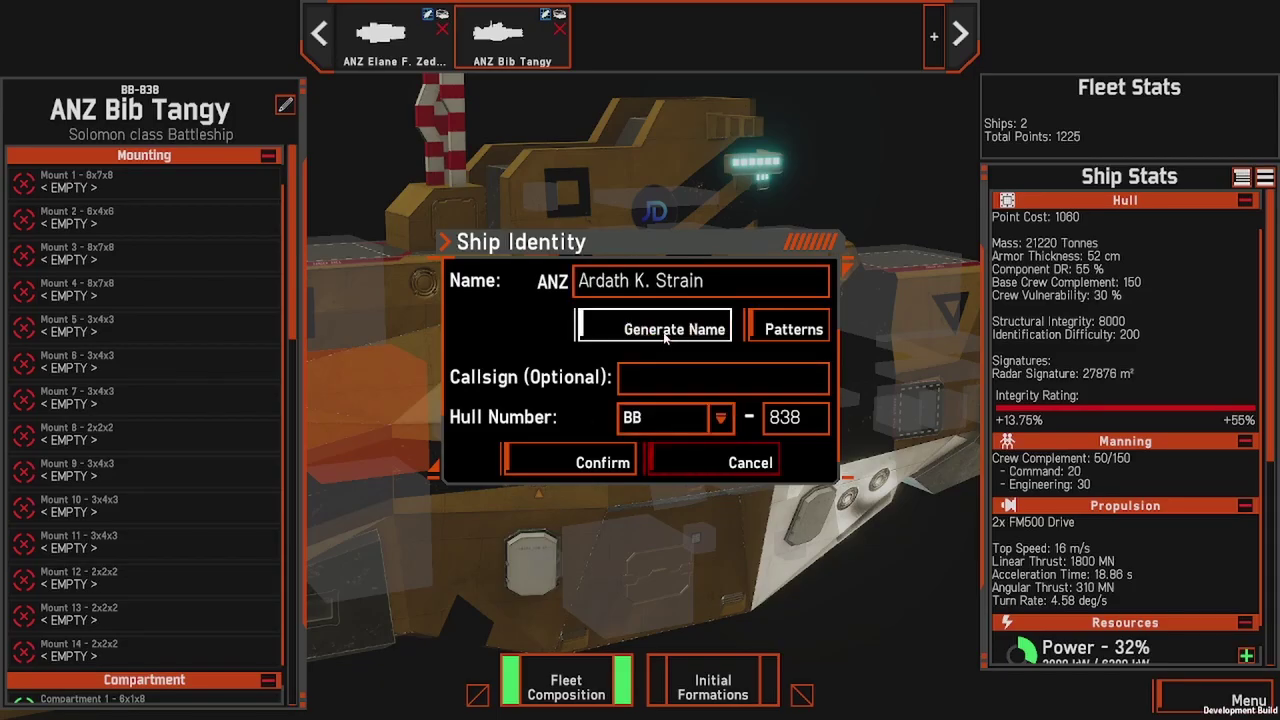
click(665, 332)
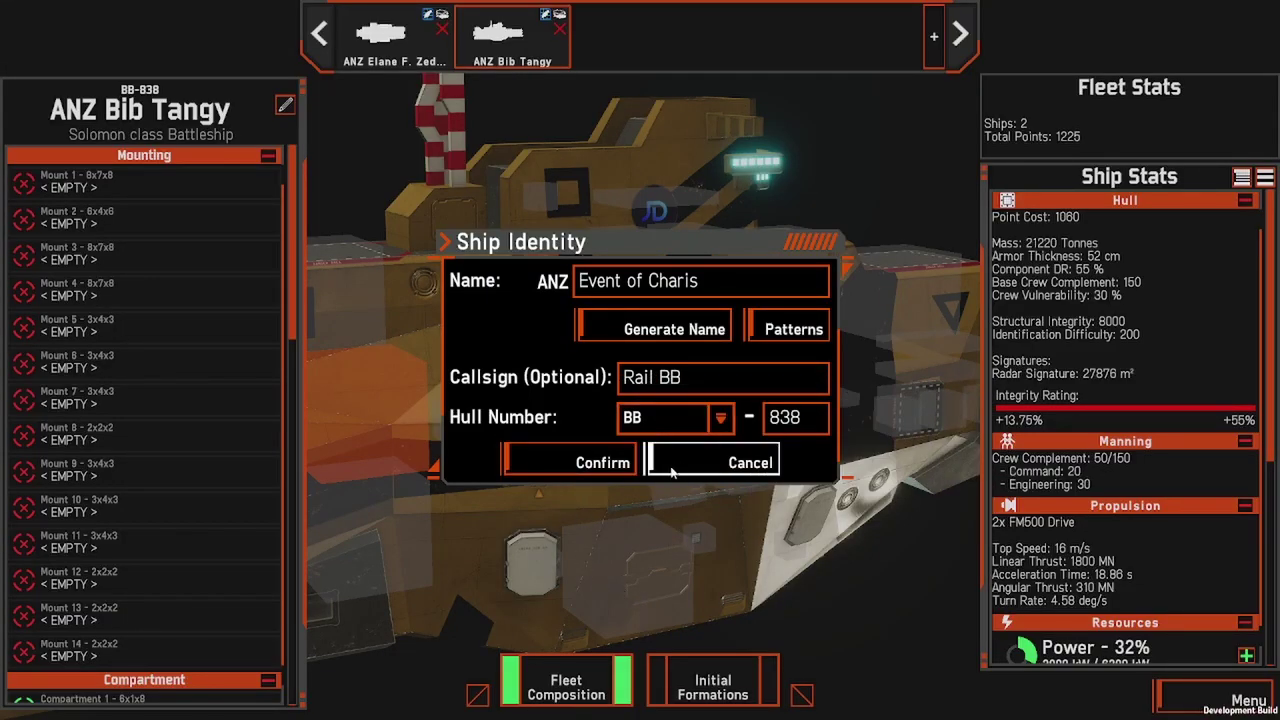
Step: Keep BB as the hull number prefix and confirm the name with callsign Rail BB
click(656, 424)
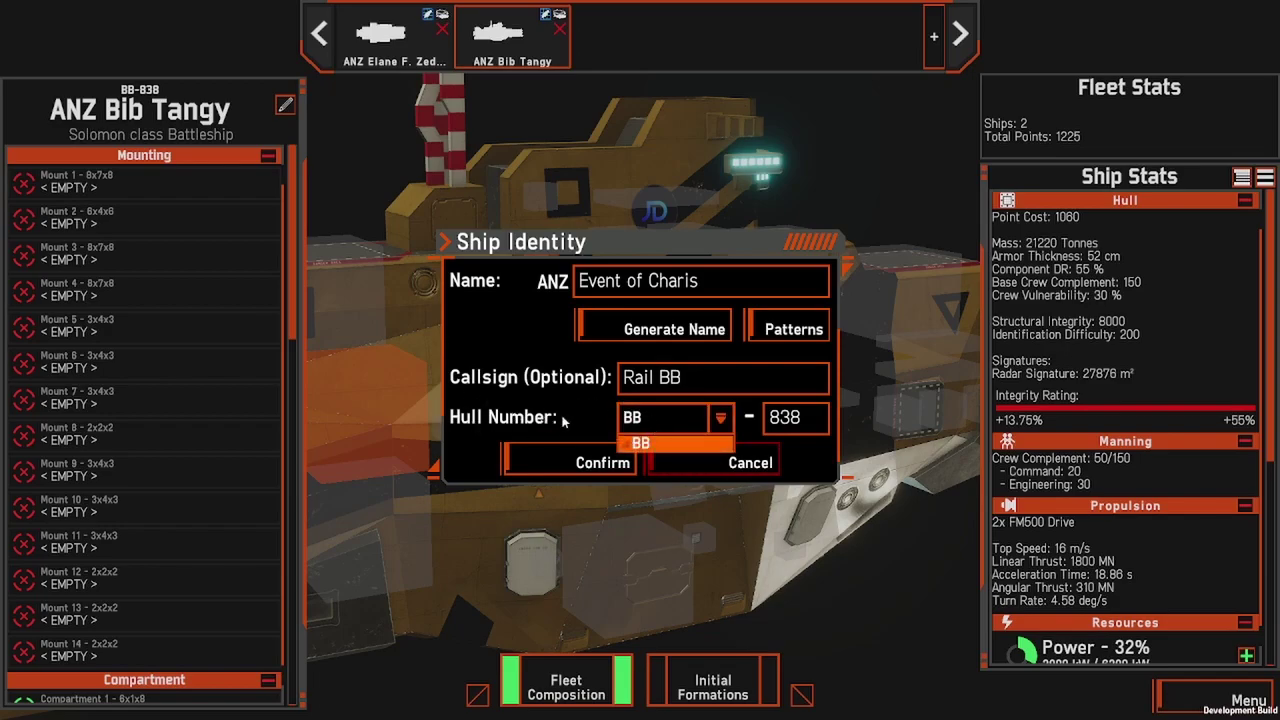
click(667, 428)
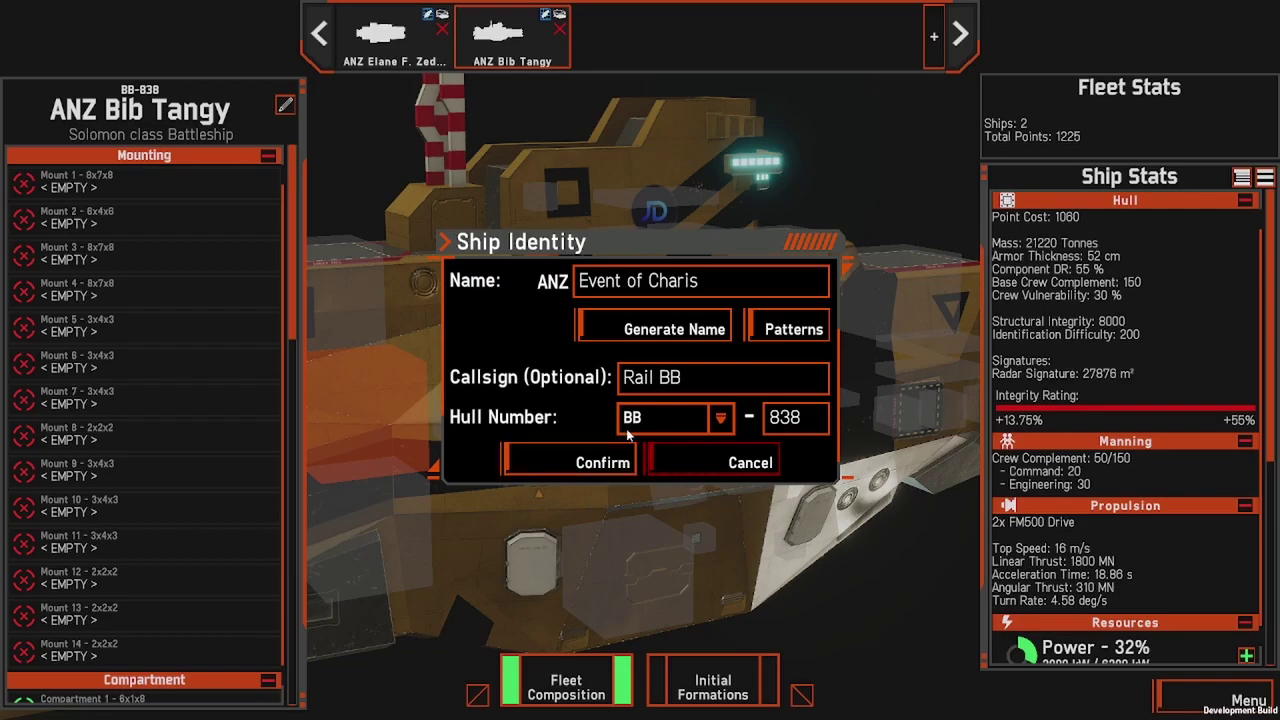
click(588, 464)
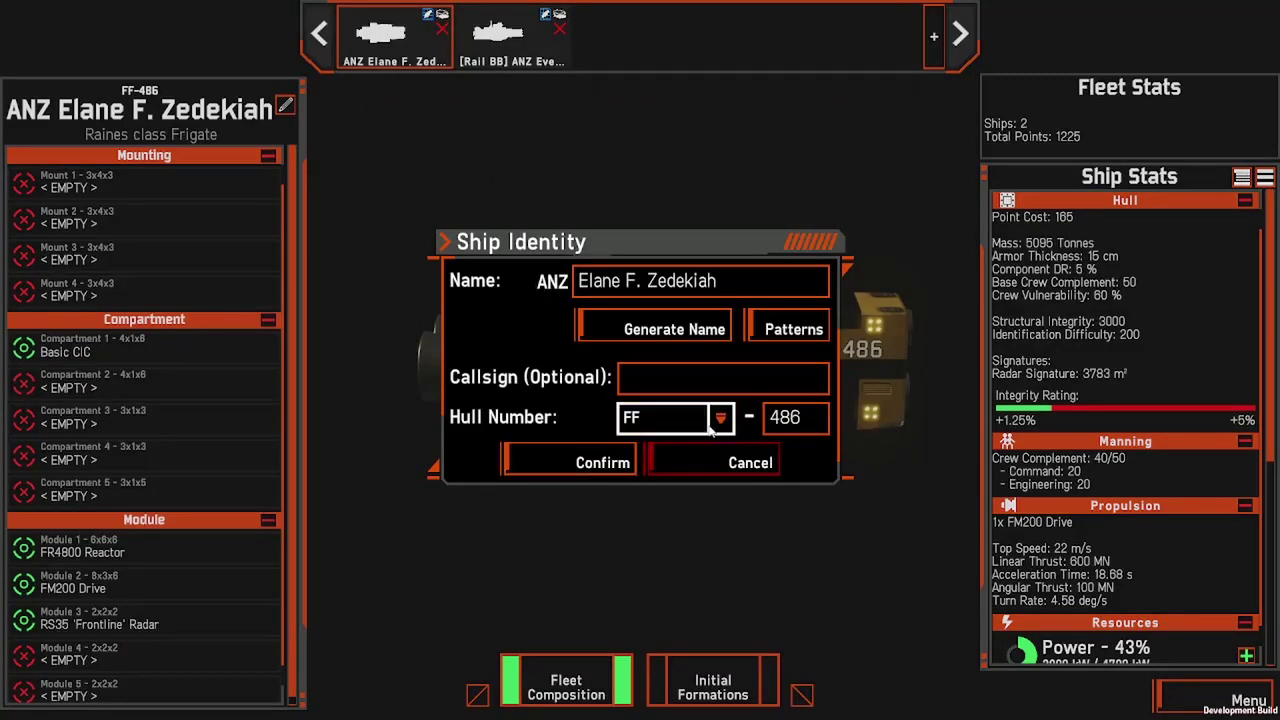
Step: Review the frigate's hull prefix options and keep its hull number FF-486 unchanged
click(650, 418)
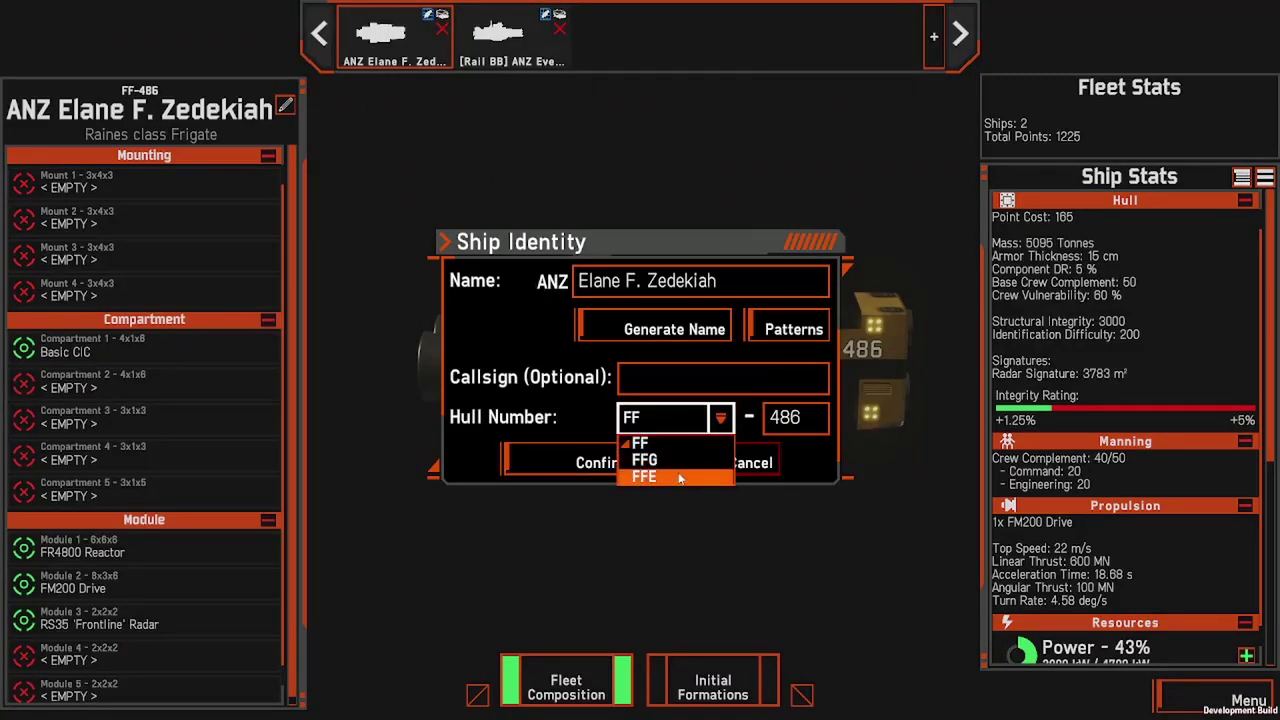
click(795, 428)
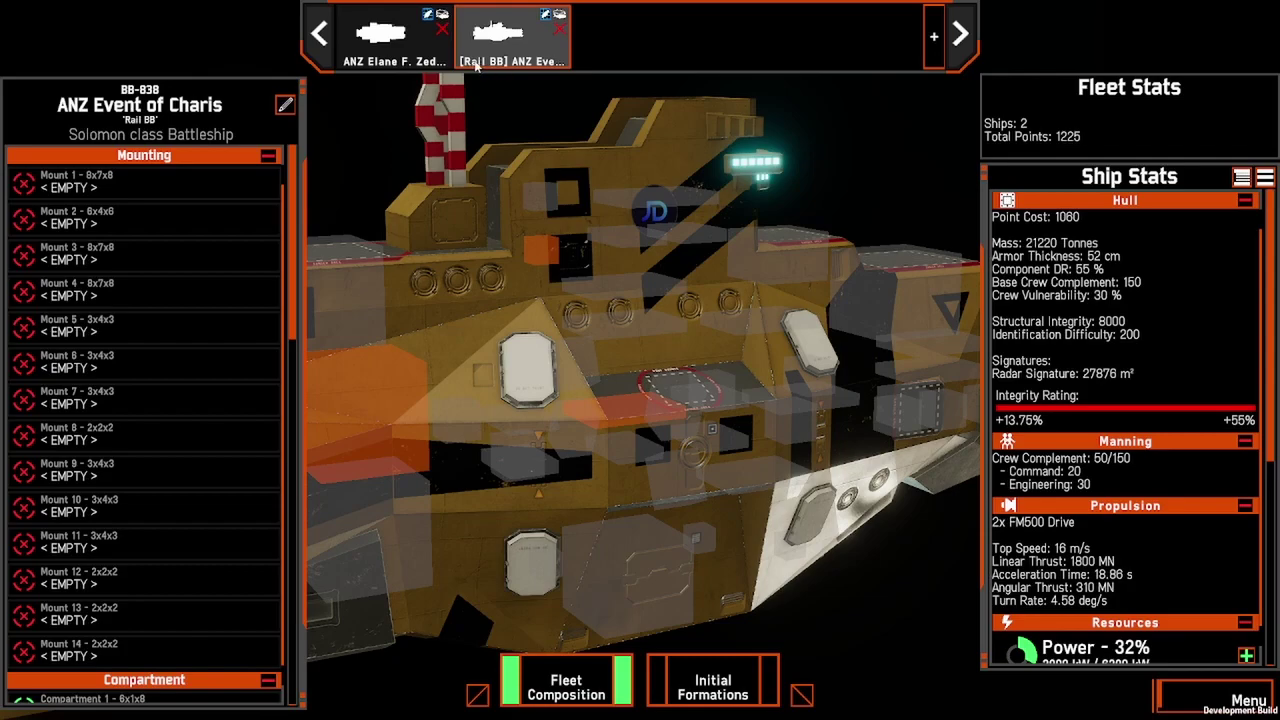
Step: Show the Initial Formations view listing FF-486 and [Rail BB] BB-838 ANZ Event of Charis
click(712, 680)
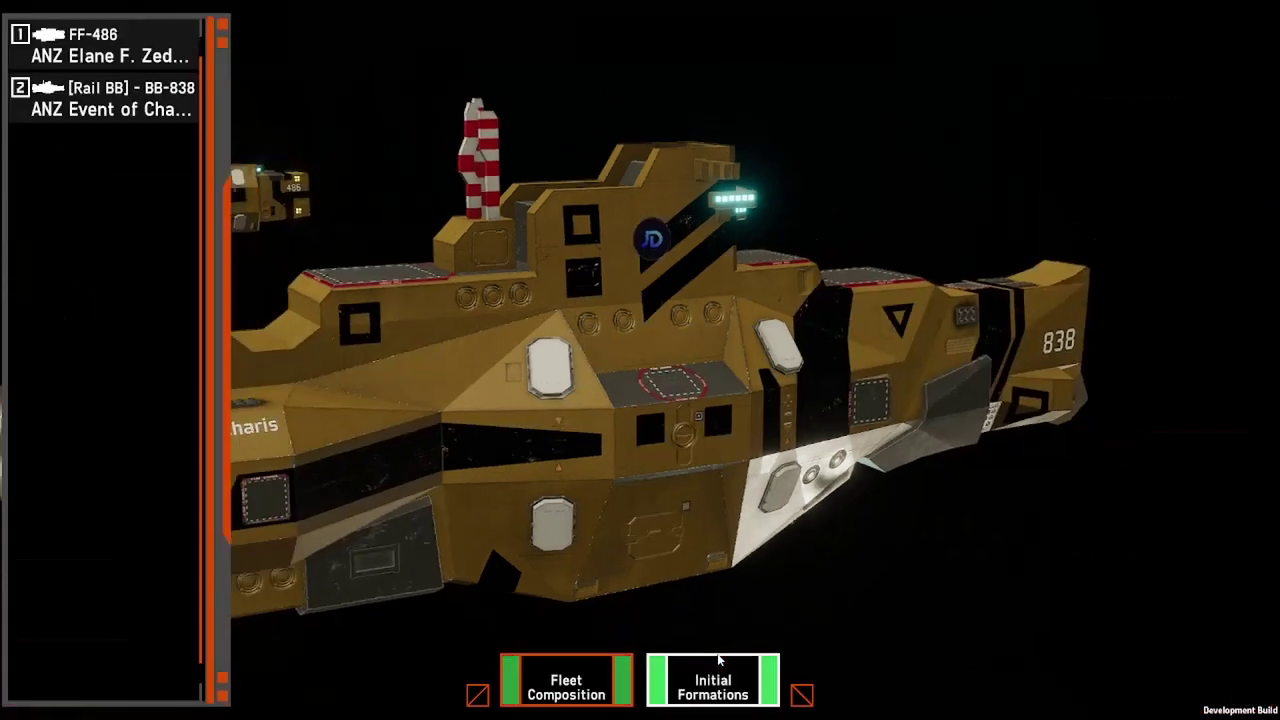